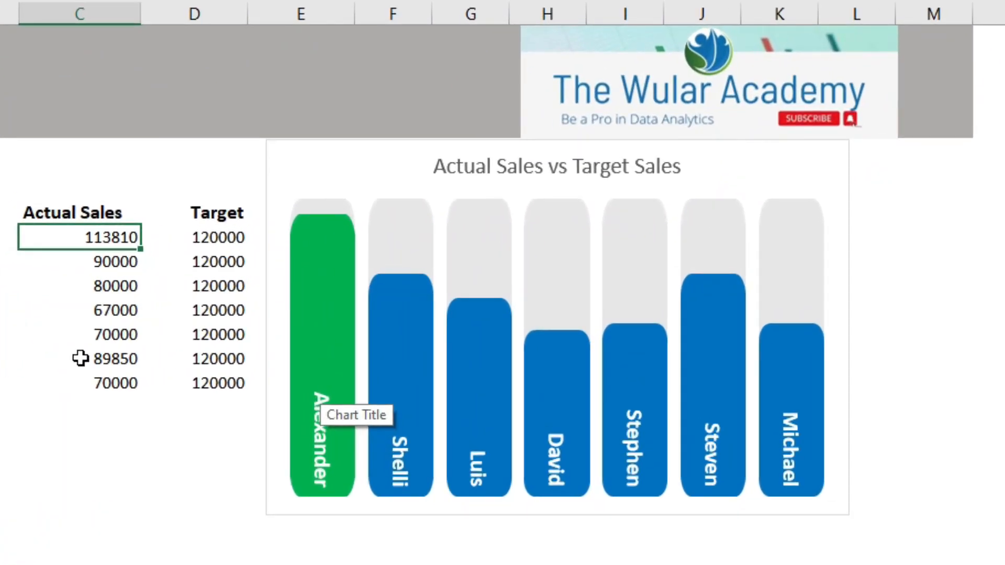
Set the first salesperson's Actual Sales to 85000 and select the third salesperson's Actual Sales cell.
type("85000")
key("Tab")
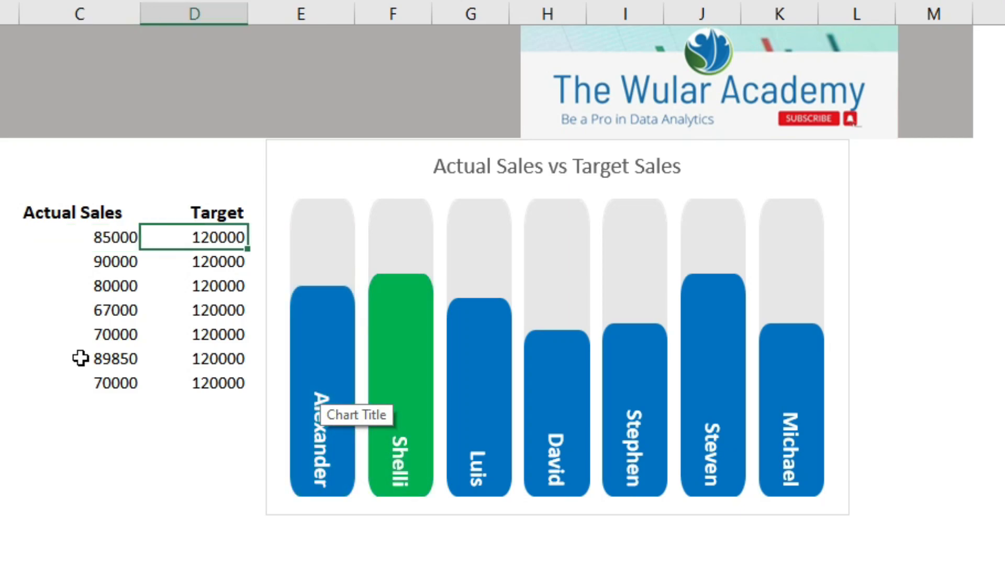
key("Left")
key("Down")
key("Down")
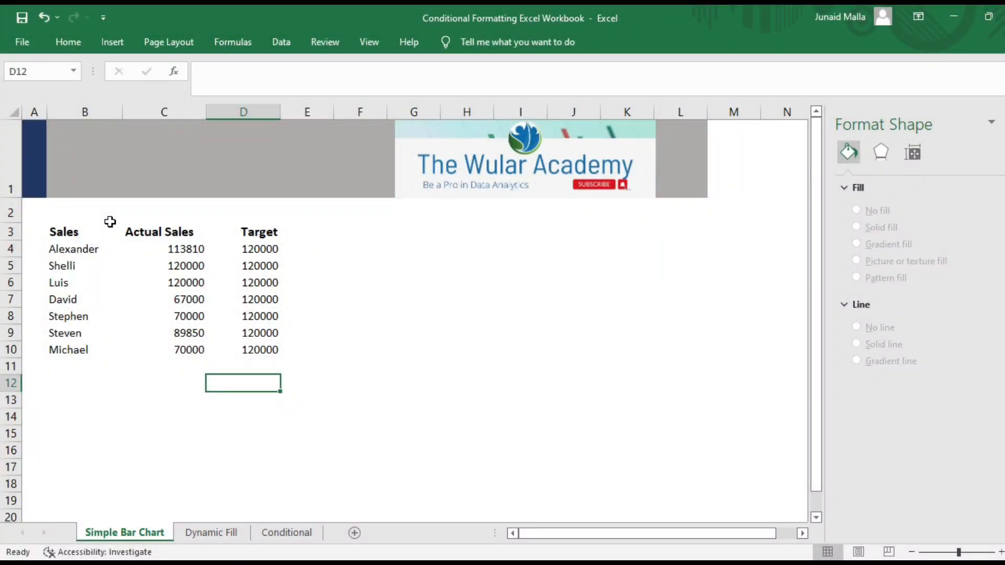
Insert a 2-D clustered column chart from the sales data in B3:D10.
left_click_drag(67, 230, 230, 357)
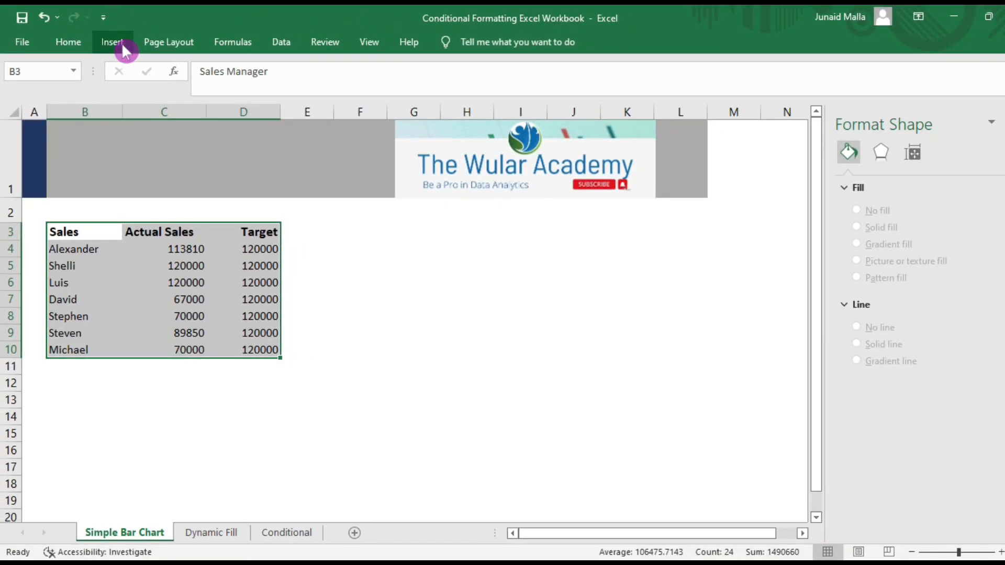
left_click(121, 42)
left_click(473, 66)
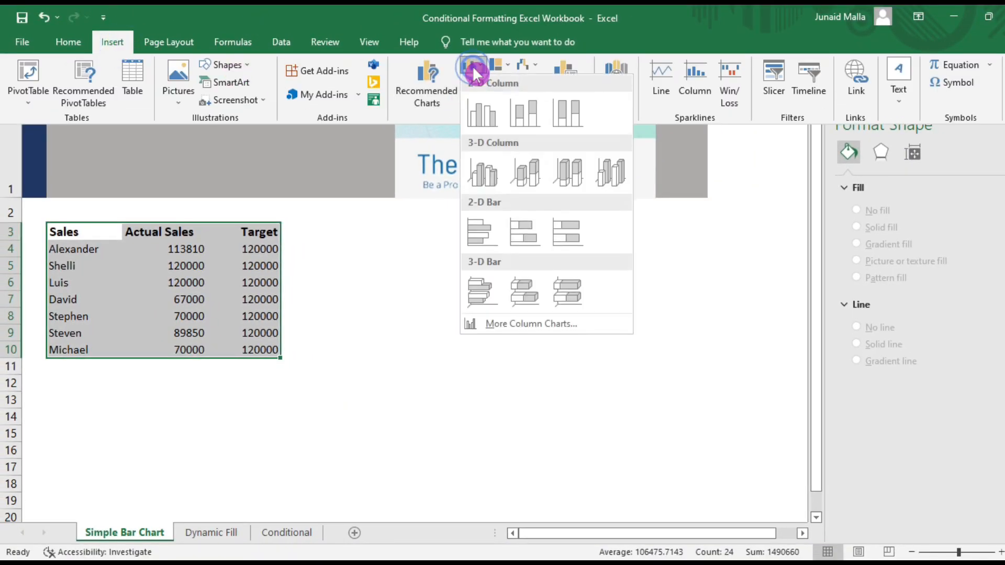
left_click(473, 114)
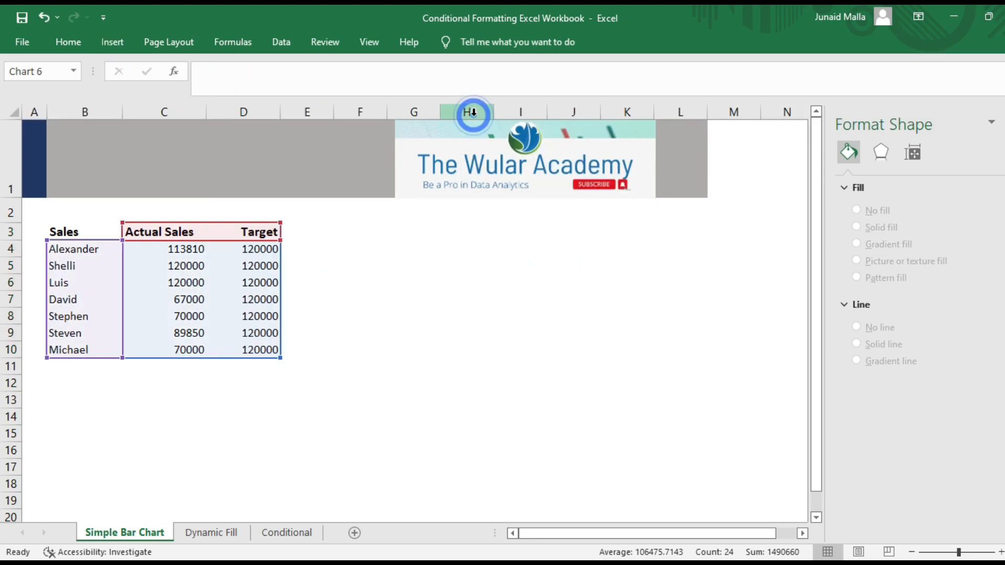
Change the chart title to "Actual Sales vs Target Sales".
left_click(448, 226)
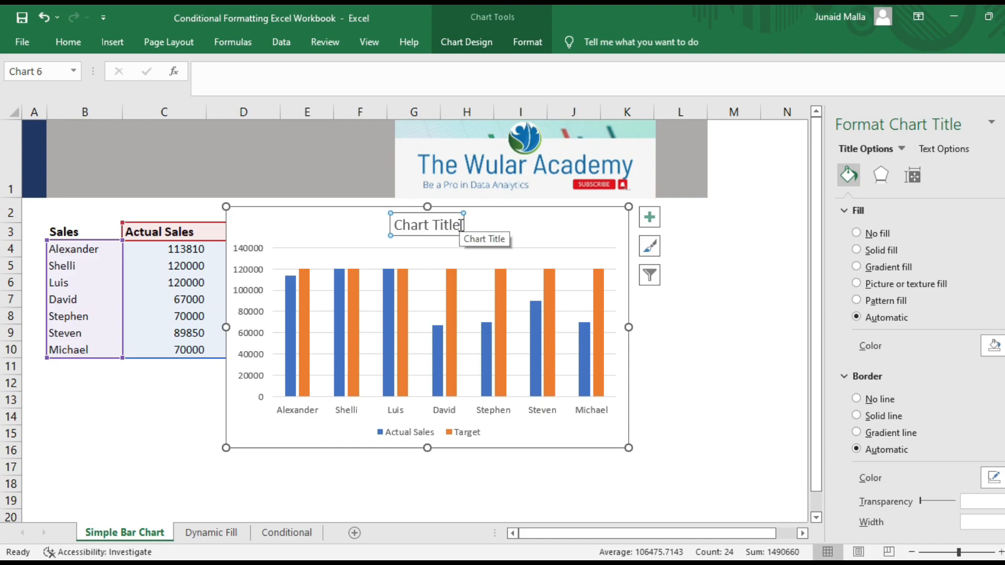
left_click_drag(460, 226, 373, 212)
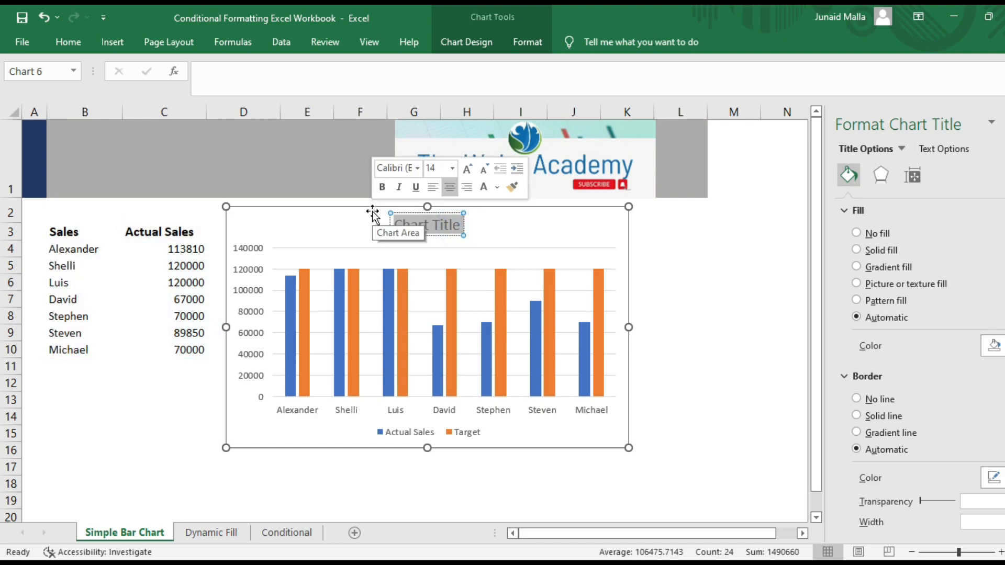
type("dct")
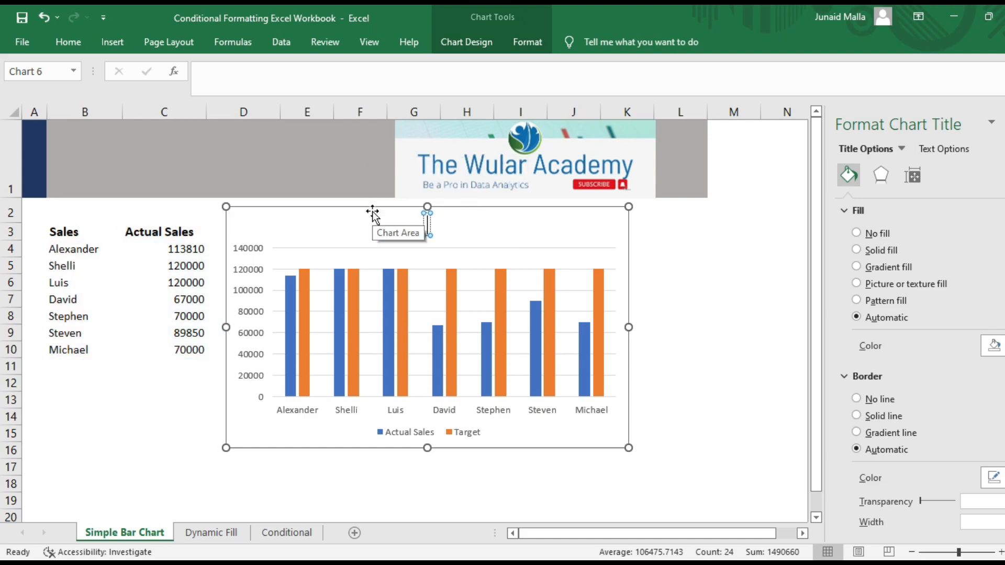
type("ual Sales vs Tar")
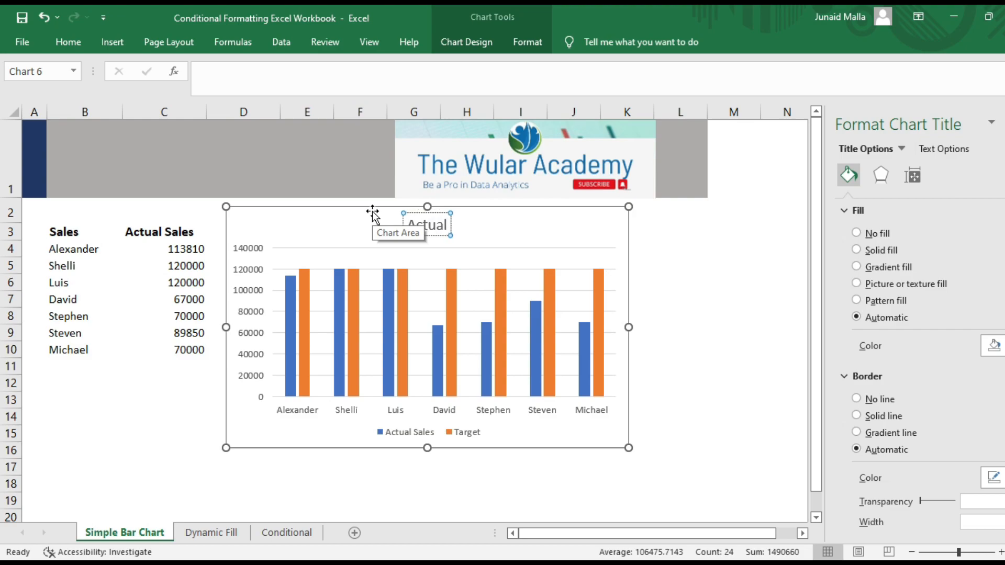
type("get Sales")
left_click(518, 467)
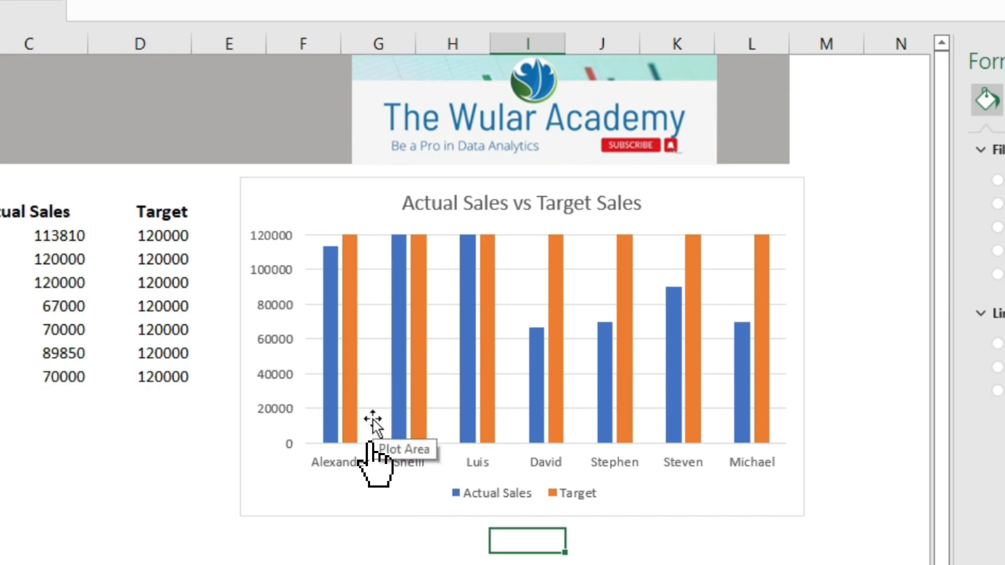
Set the gap width of the chart's Target series to 20%.
mouse_move(467, 424)
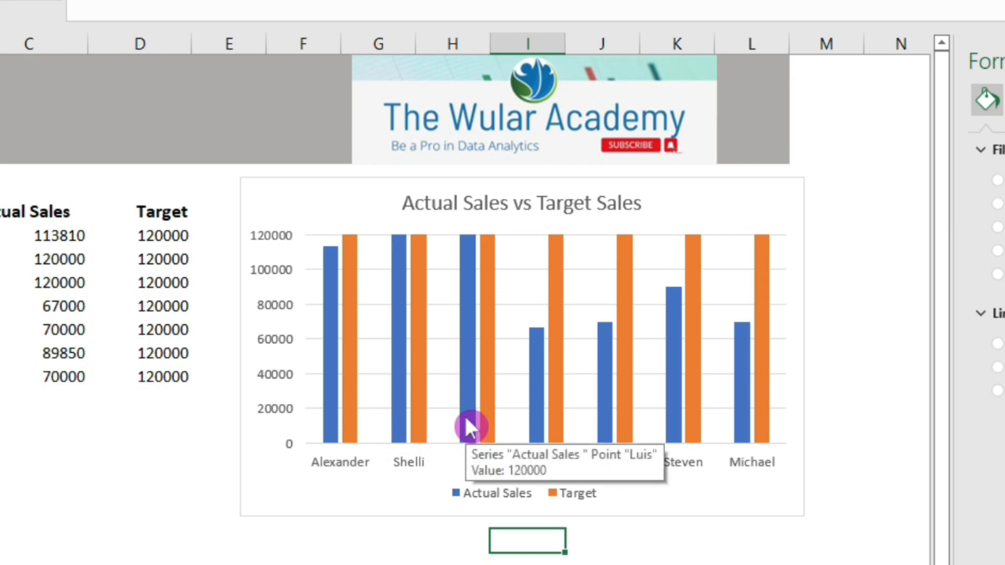
left_click(354, 349)
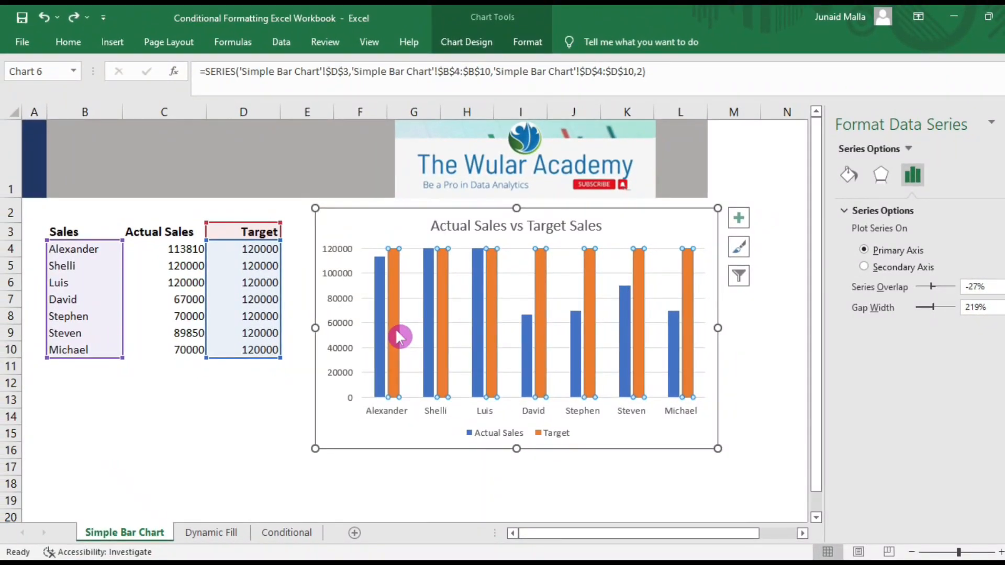
key("ctrl+1")
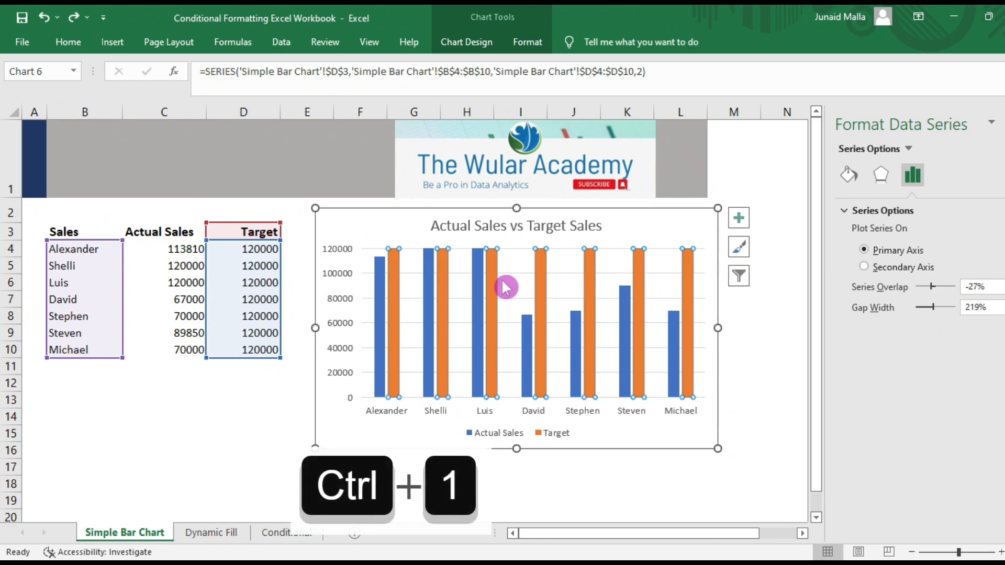
left_click(968, 144)
left_click(918, 175)
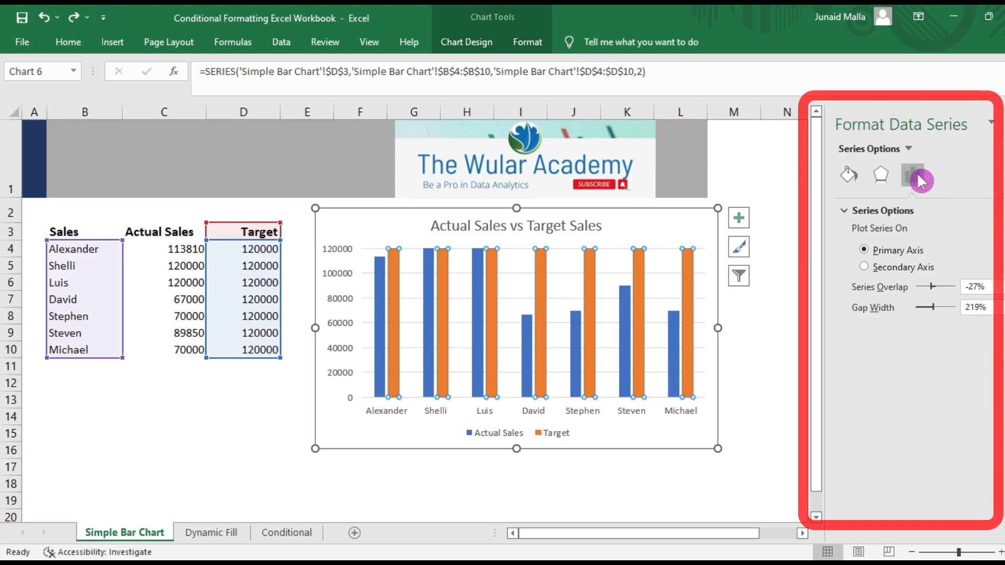
left_click(988, 309)
key("BackSpace")
key("BackSpace")
key("BackSpace")
key("BackSpace")
type("20")
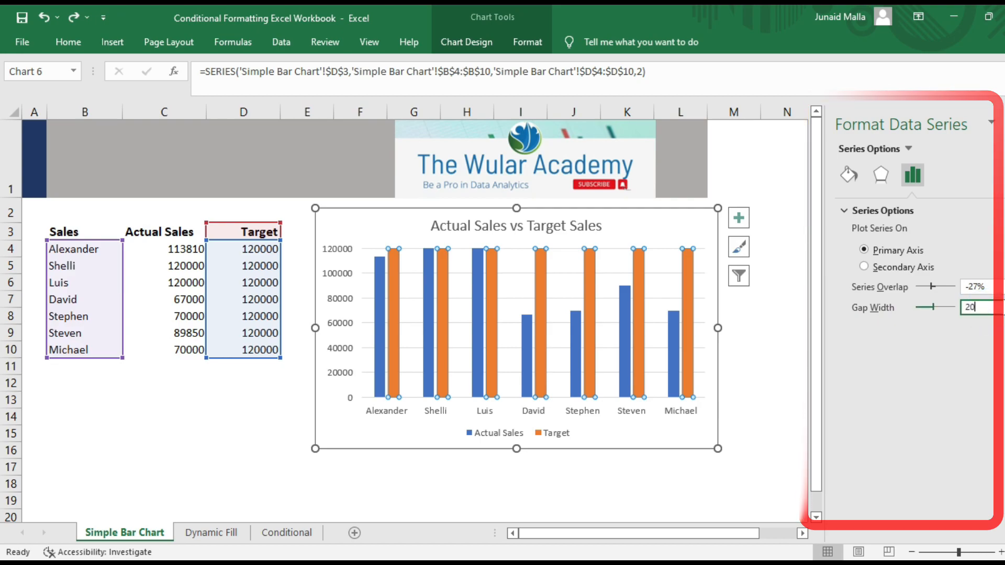
key("Return")
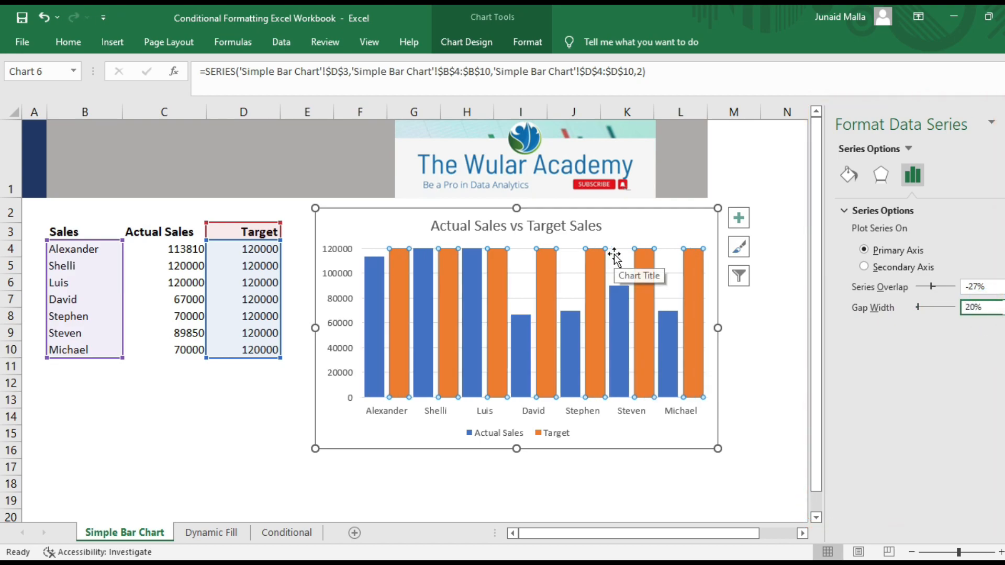
left_click(259, 424)
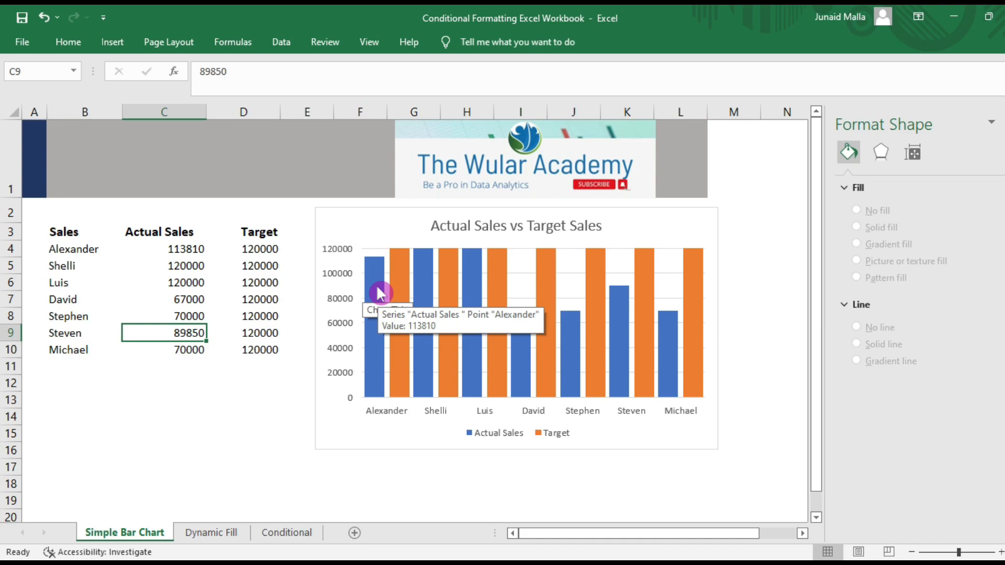
Draw an upright rounded rectangle below the data table, spanning about rows 12 to 18.
left_click(111, 43)
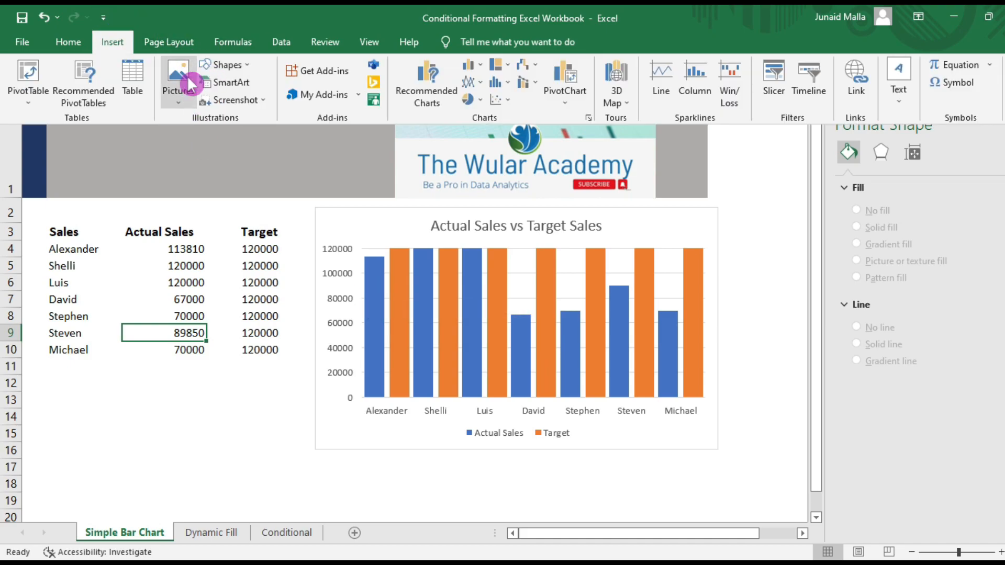
left_click(233, 65)
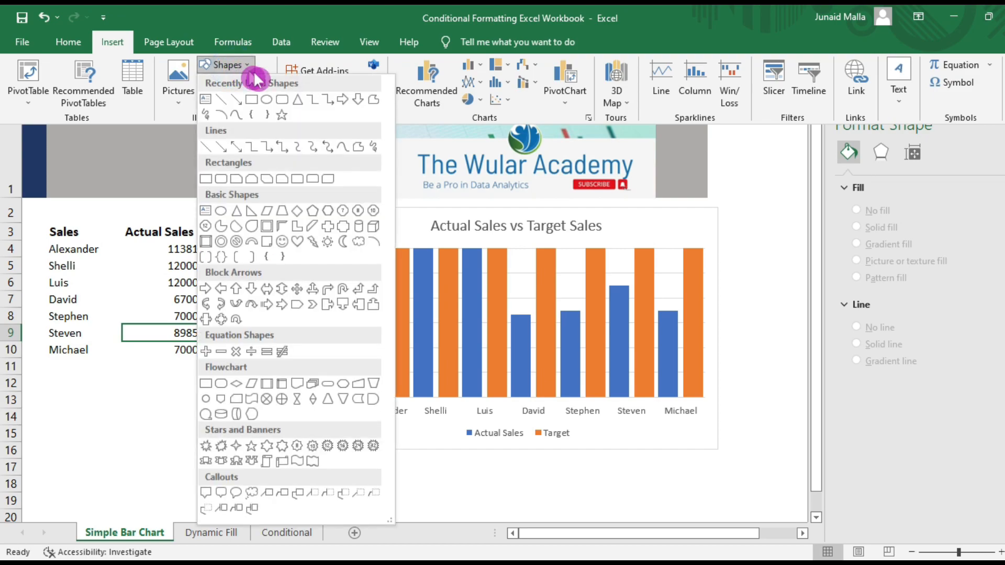
left_click(282, 100)
mouse_move(181, 383)
left_mouse_down()
mouse_move(240, 448)
mouse_move(240, 483)
left_mouse_up()
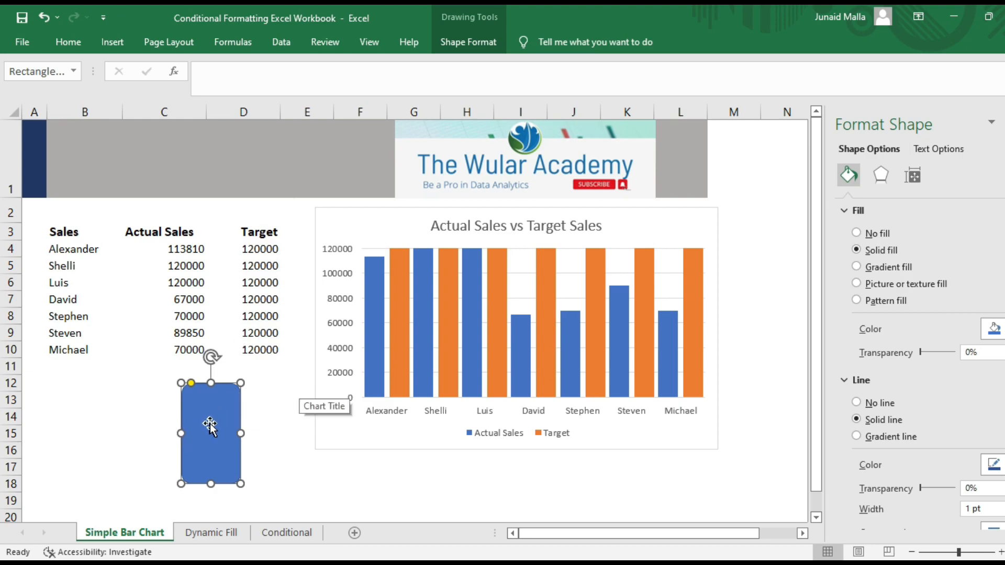
Give the rounded rectangle a light grey solid fill and remove its outline.
key("ctrl+1")
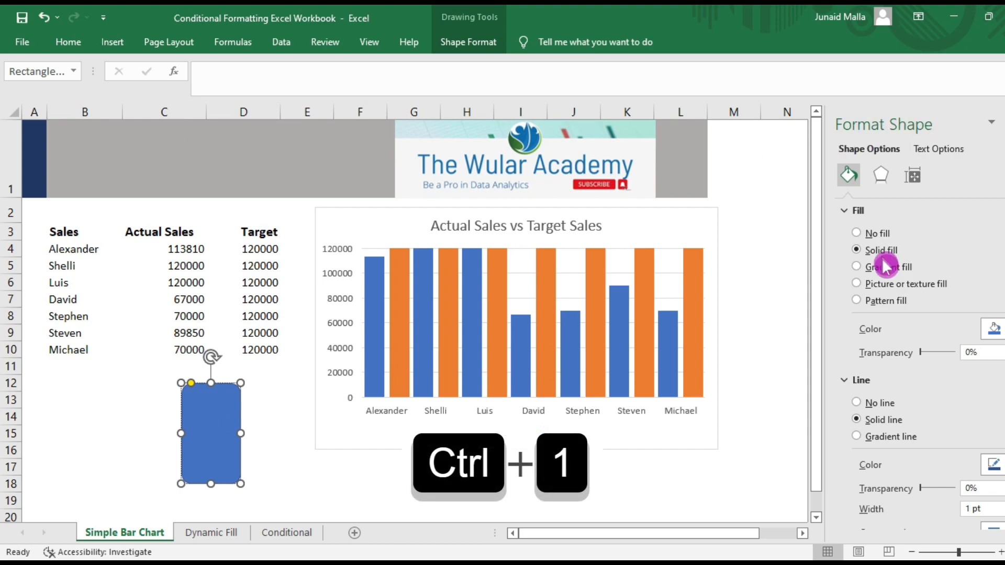
left_click(993, 329)
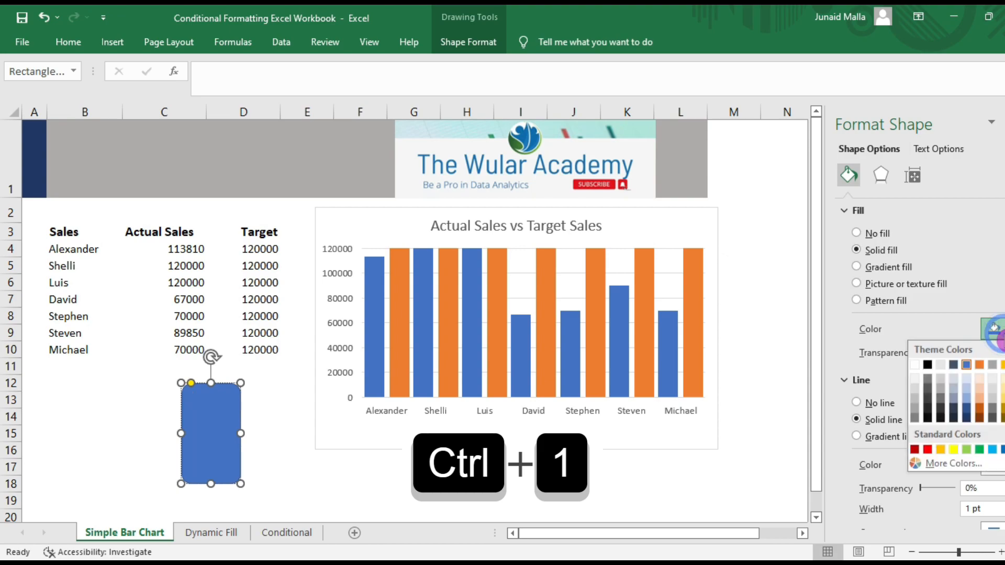
left_click(940, 365)
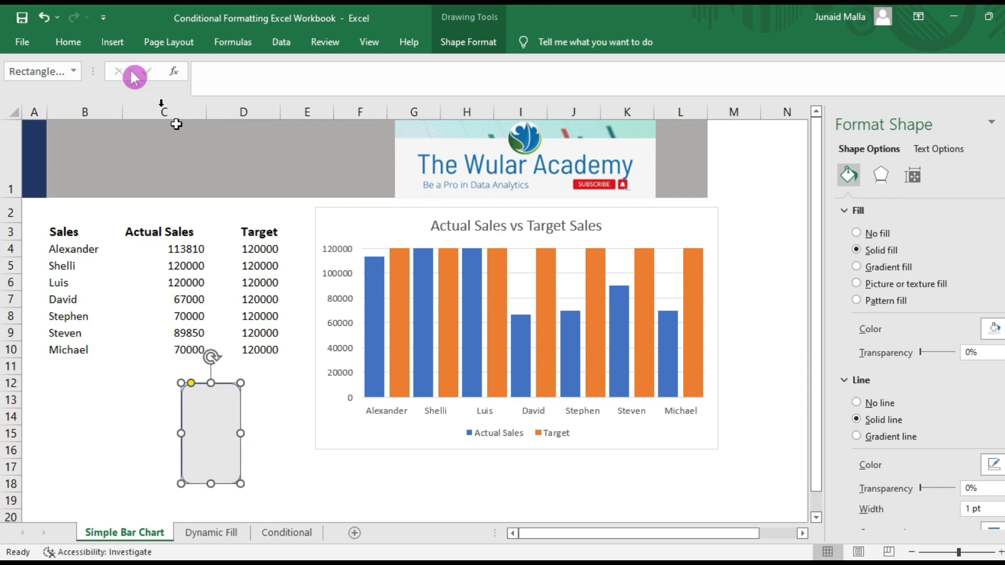
scroll(893, 309, "down", 3)
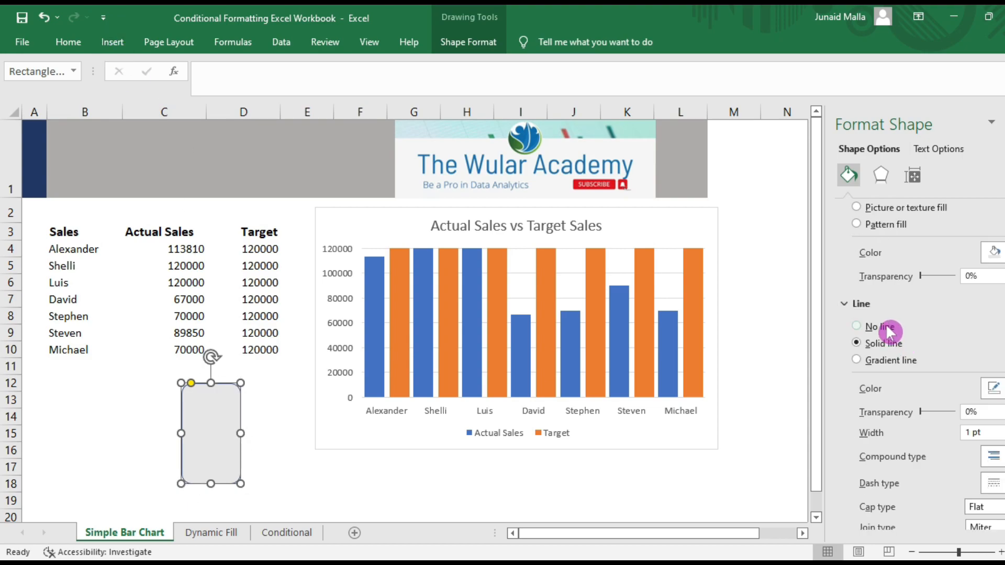
left_click(886, 325)
left_click(439, 386)
Copy the grey rounded rectangle and paste it onto the Target series as its column shape.
left_click(218, 428)
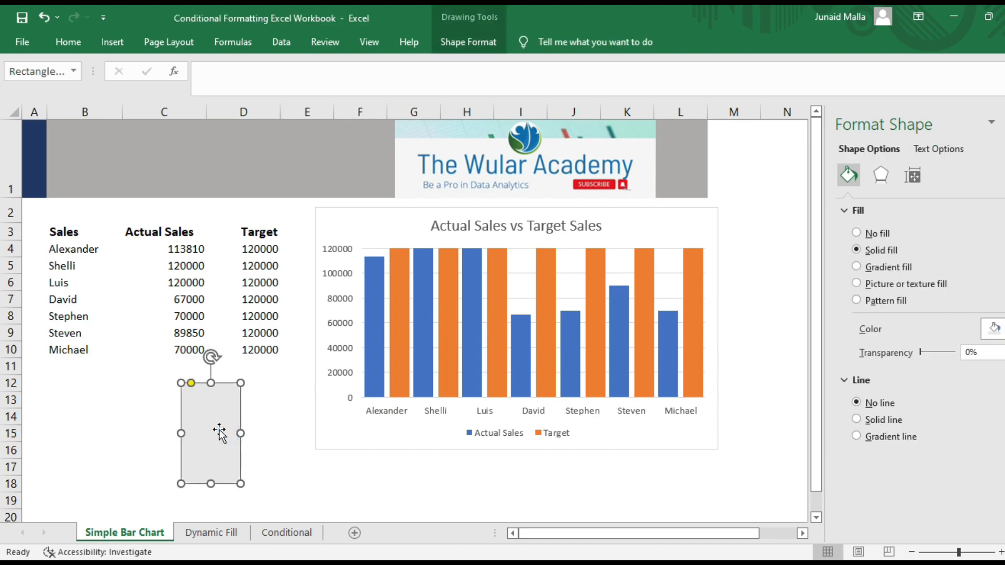
right_click(219, 429)
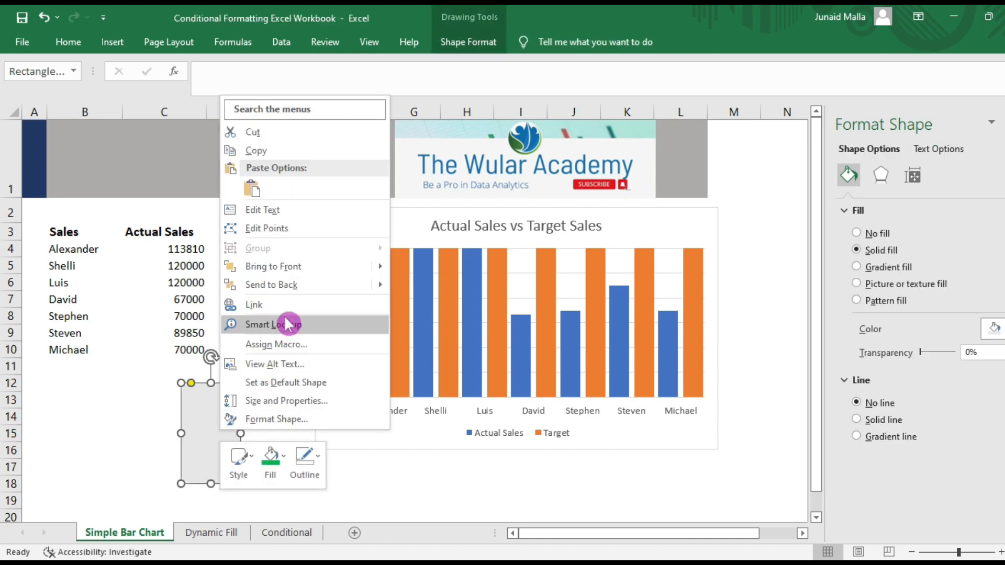
left_click(264, 152)
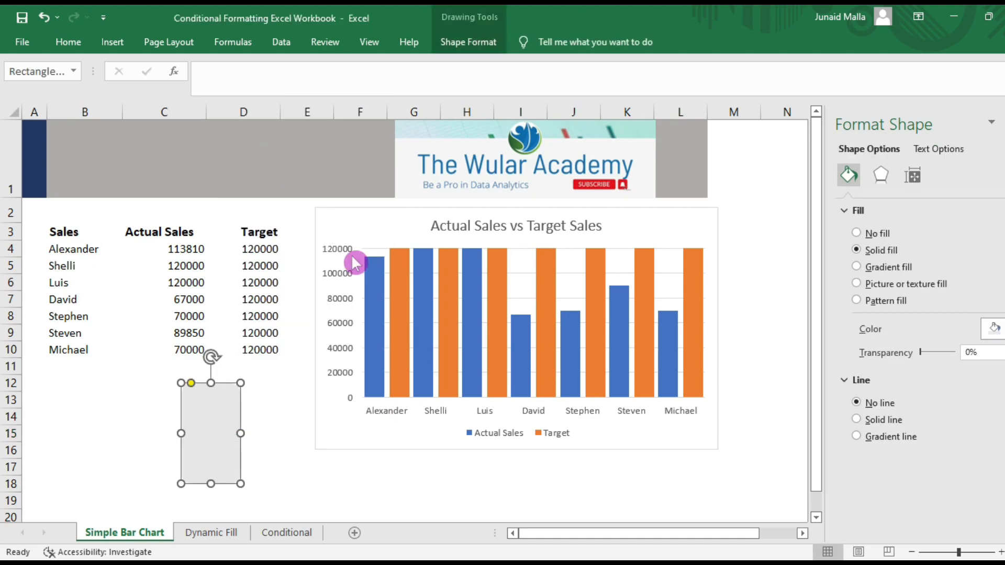
left_click(406, 300)
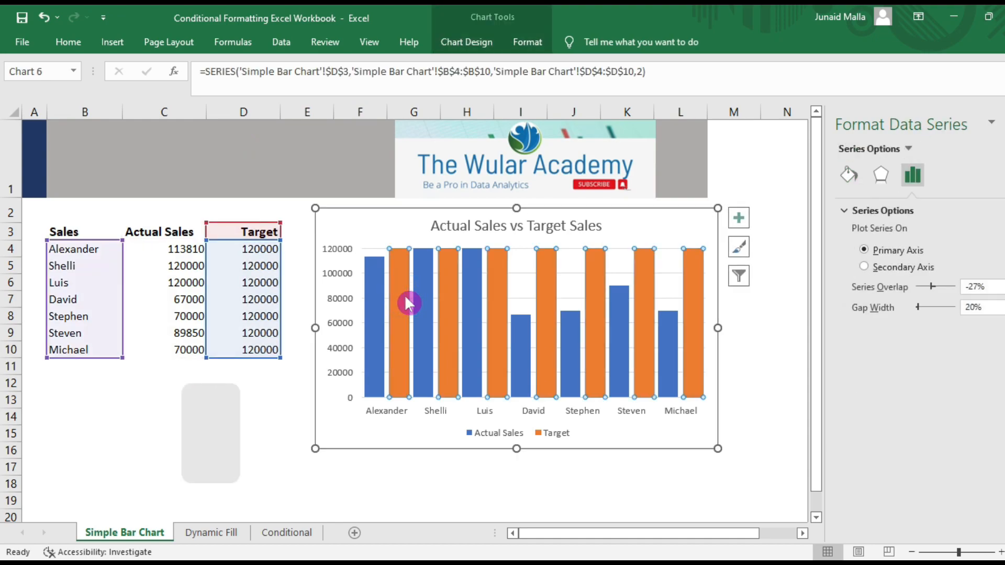
key("ctrl+v")
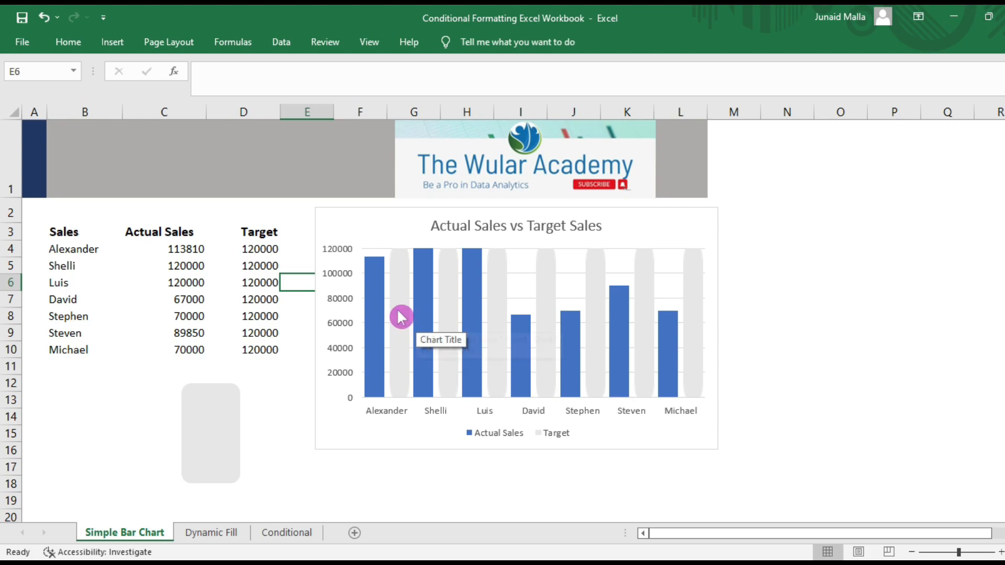
Set the series overlap of the Target columns to 100%.
left_click(400, 315)
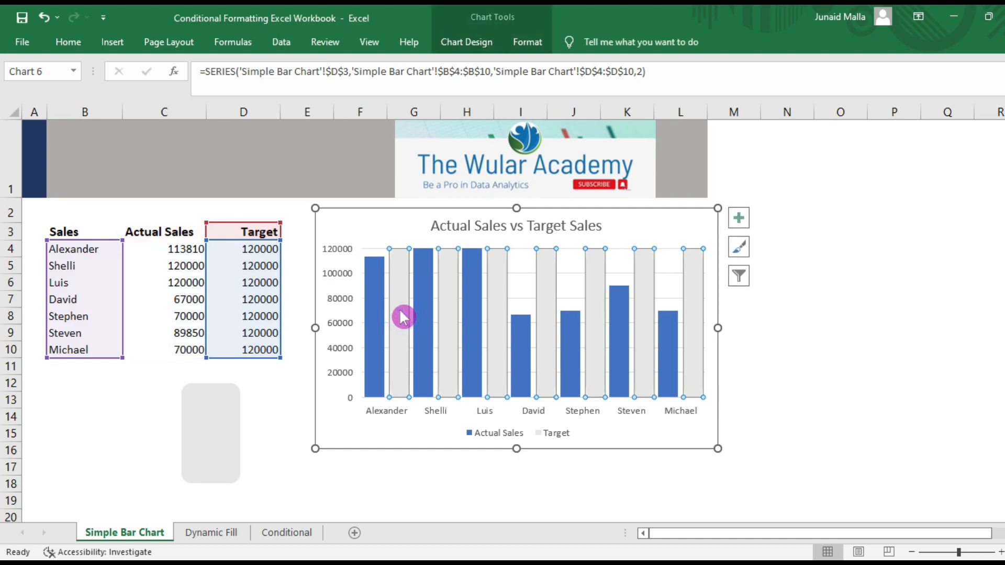
key("ctrl+1")
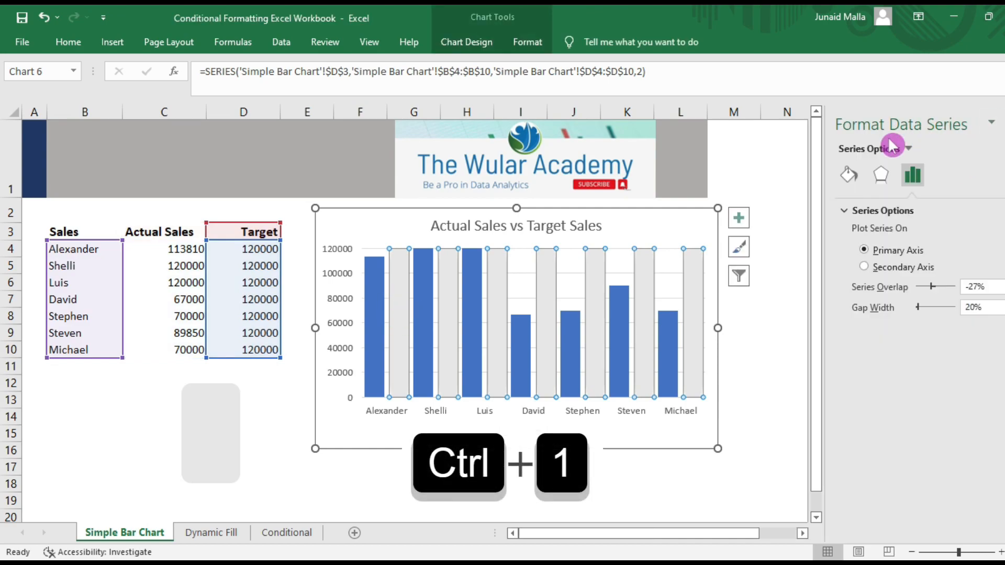
left_click(976, 286)
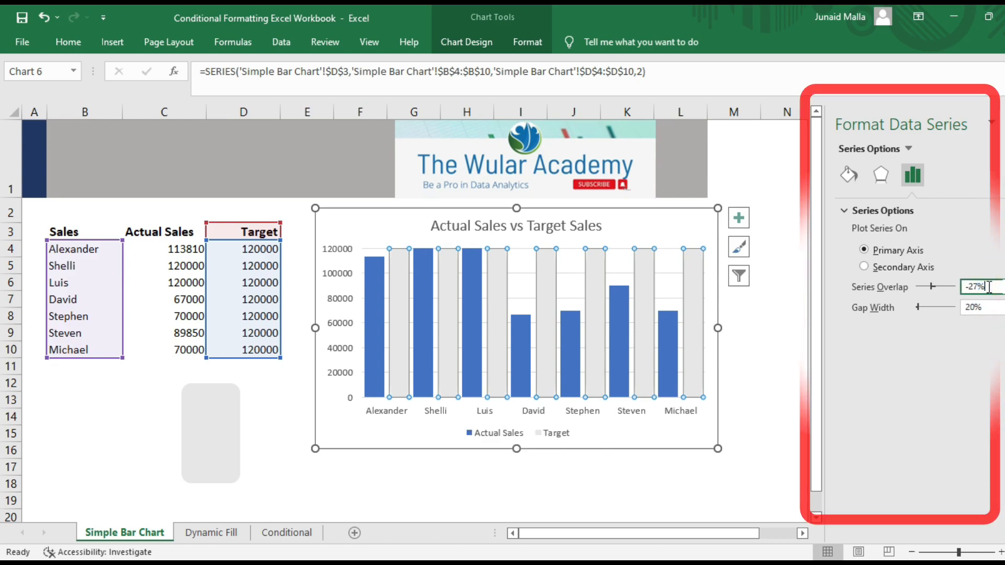
double_click(980, 286)
type("100")
key("Return")
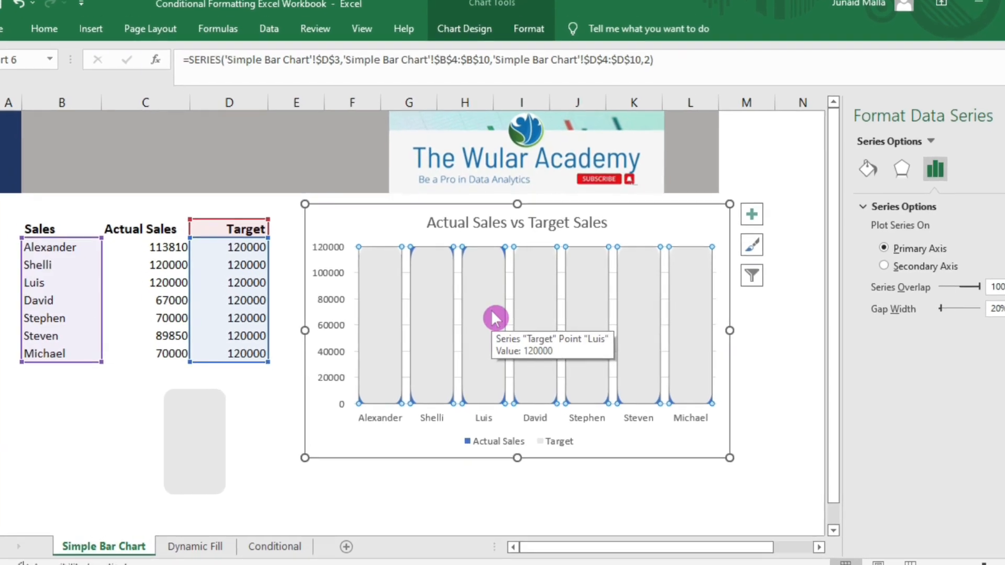
Reorder the chart's data series so that Actual Sales comes after Target and is drawn in front of it.
right_click(492, 316)
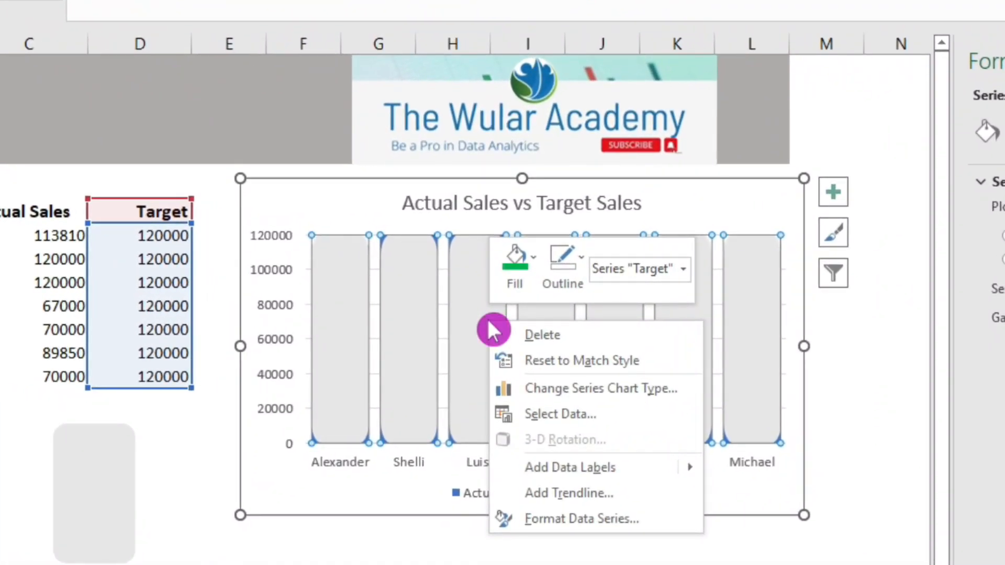
left_click(553, 414)
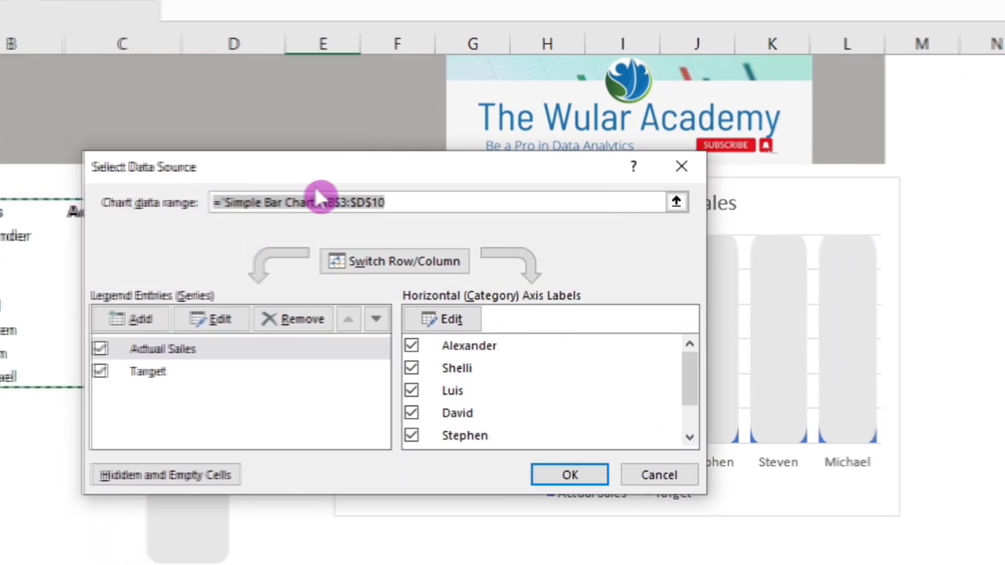
left_click(175, 348)
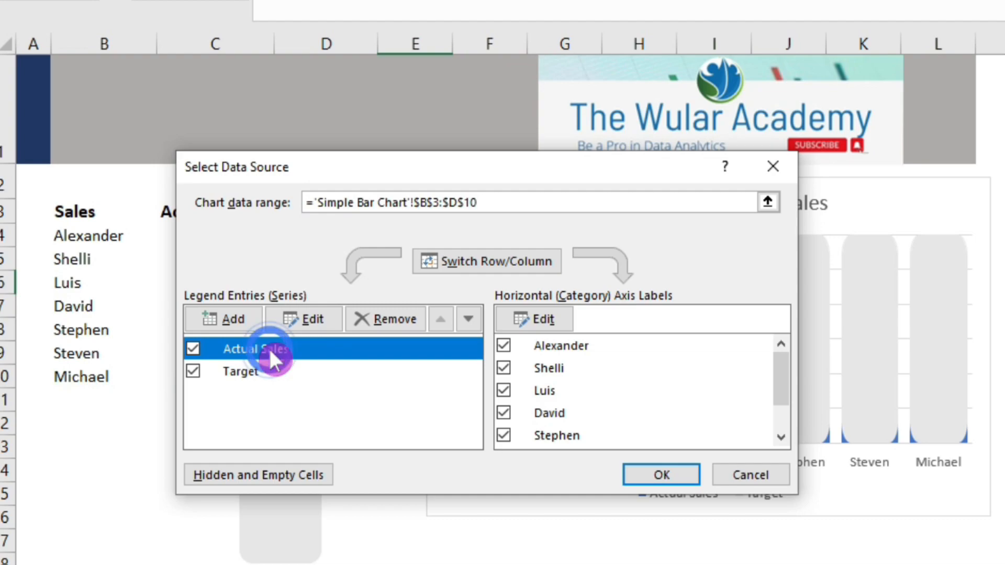
left_click(469, 318)
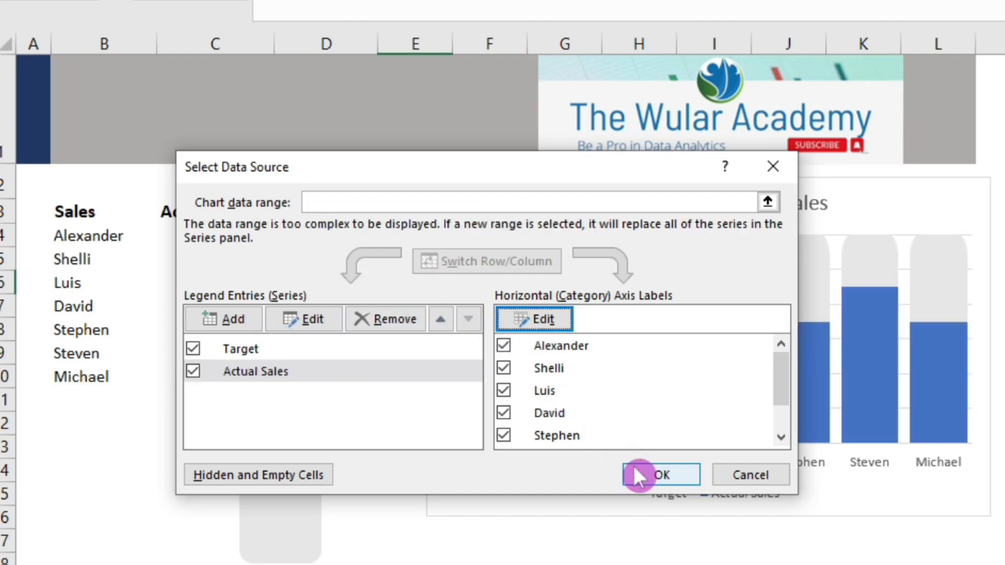
left_click(638, 474)
left_click(1001, 372)
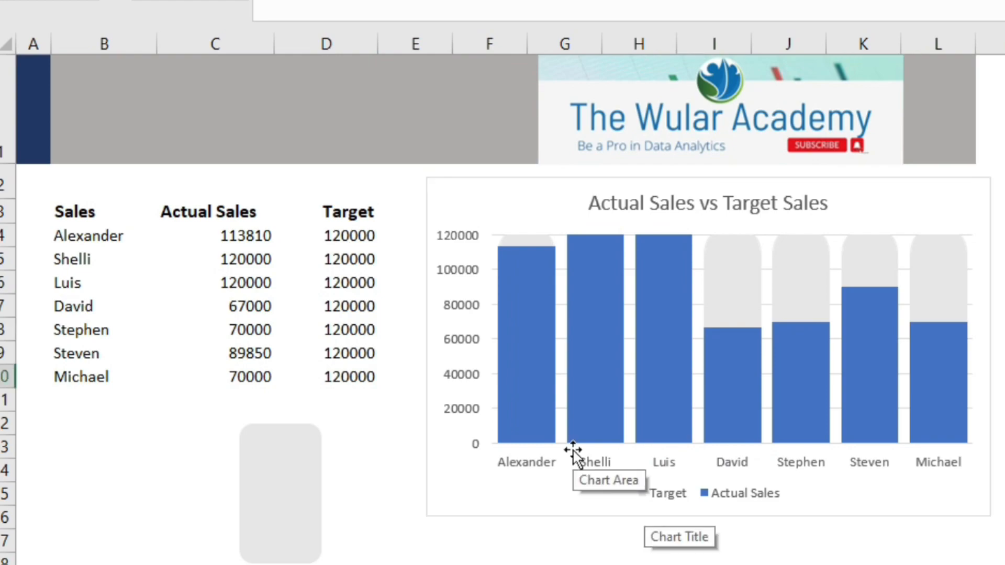
Change the fill of the grey rounded rectangle below the data table to solid blue.
mouse_move(531, 318)
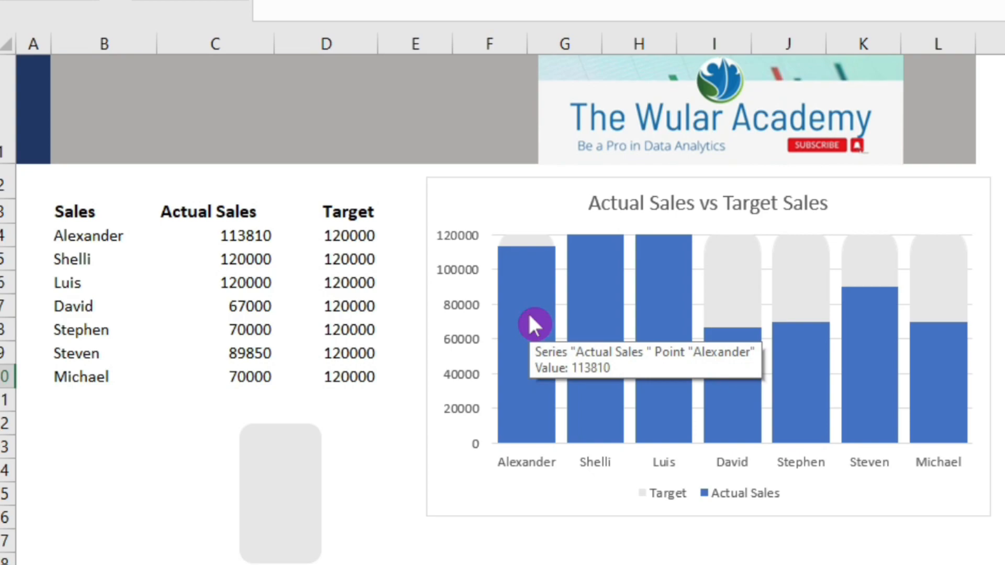
left_click(292, 463)
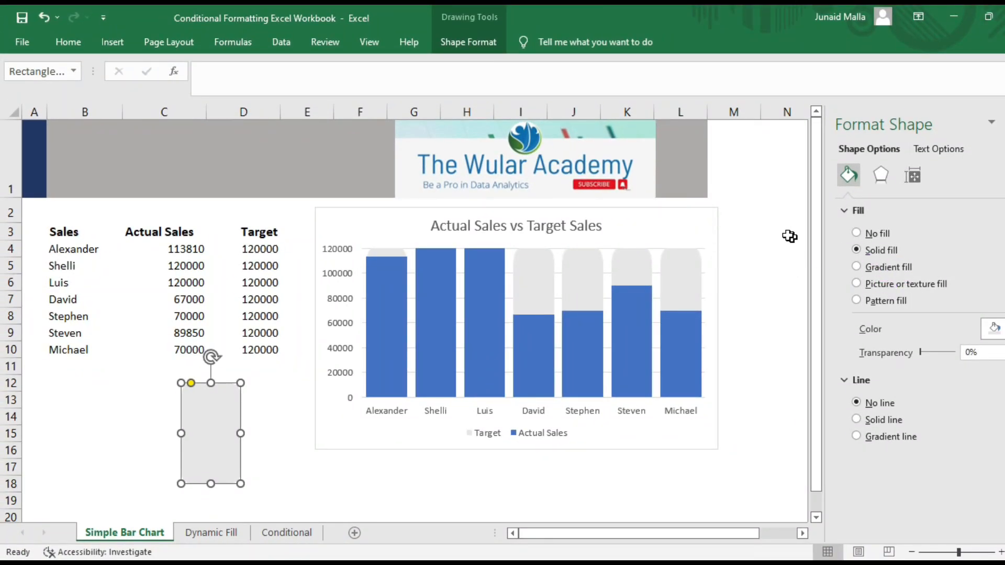
left_click(998, 340)
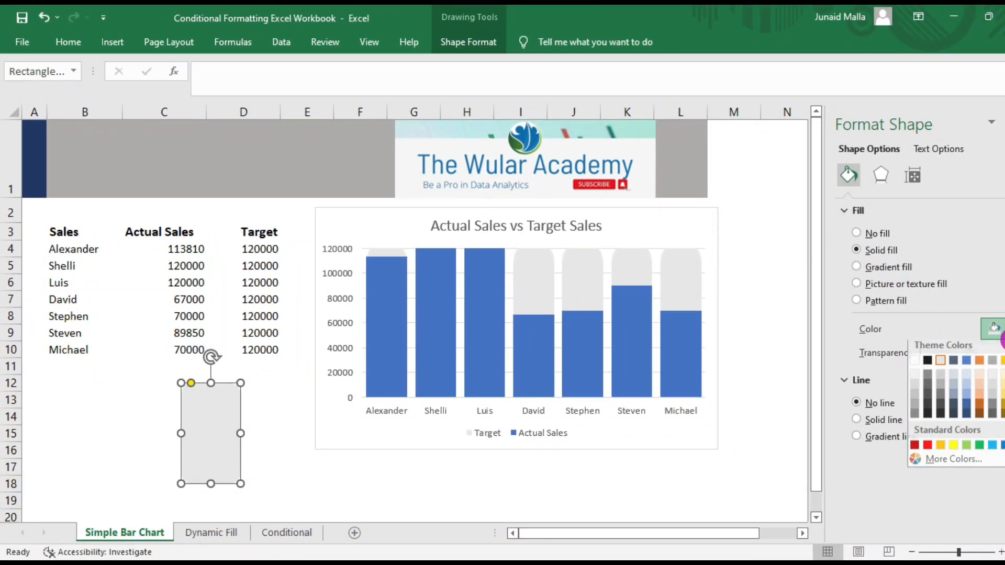
left_click(982, 444)
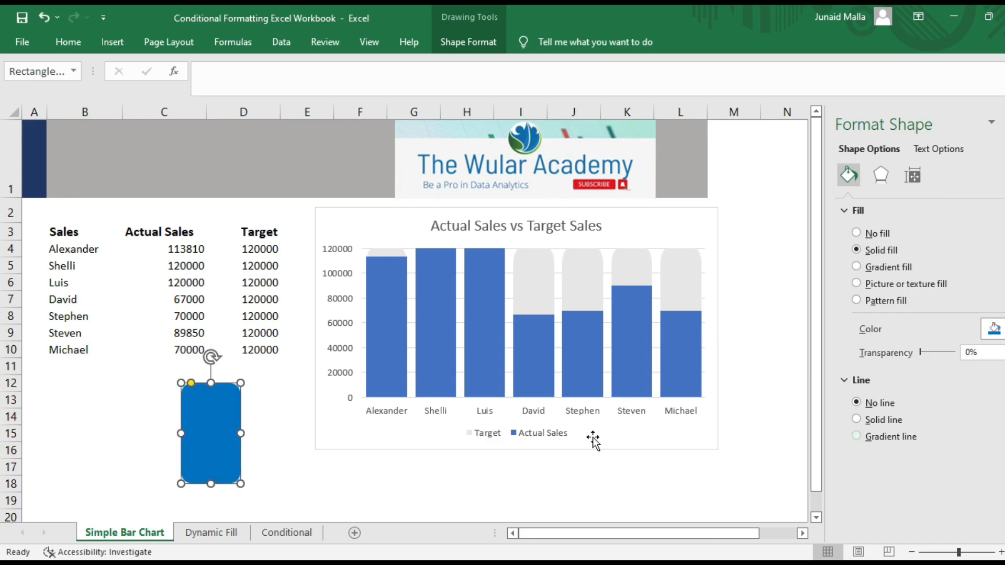
Copy the blue rounded rectangle and paste it onto the Actual Sales series as its column shape.
right_click(212, 413)
left_click(268, 133)
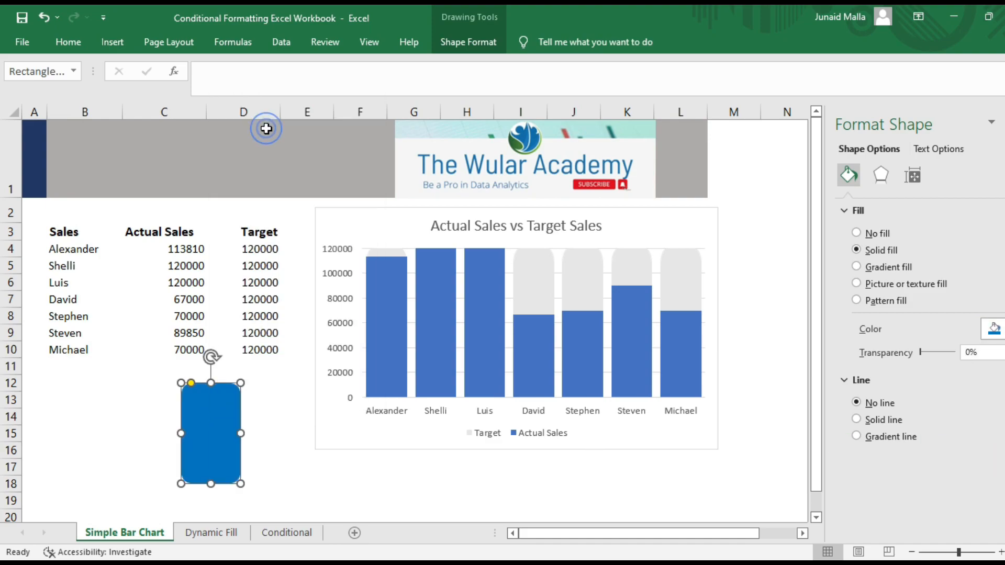
left_click(389, 276)
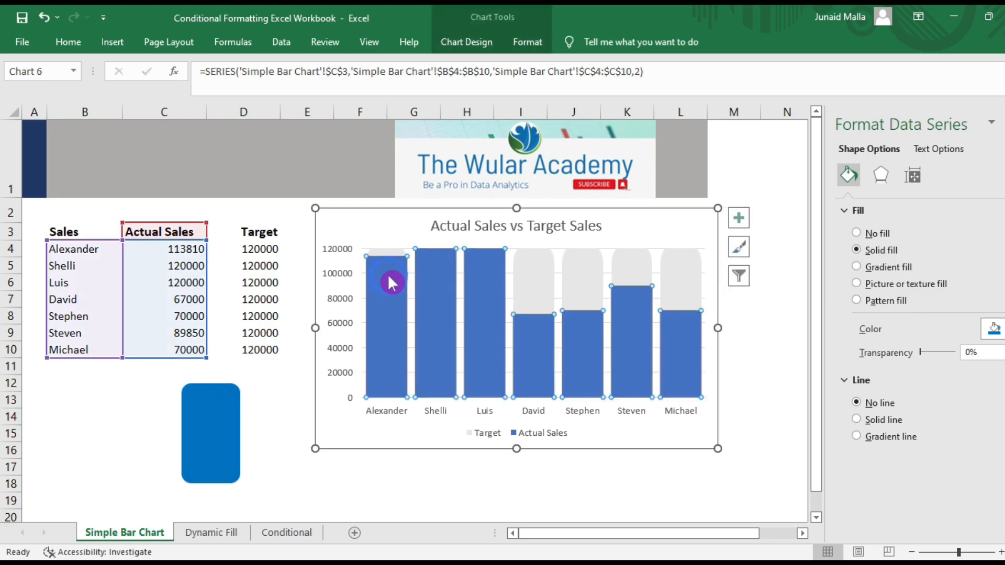
key("ctrl+v")
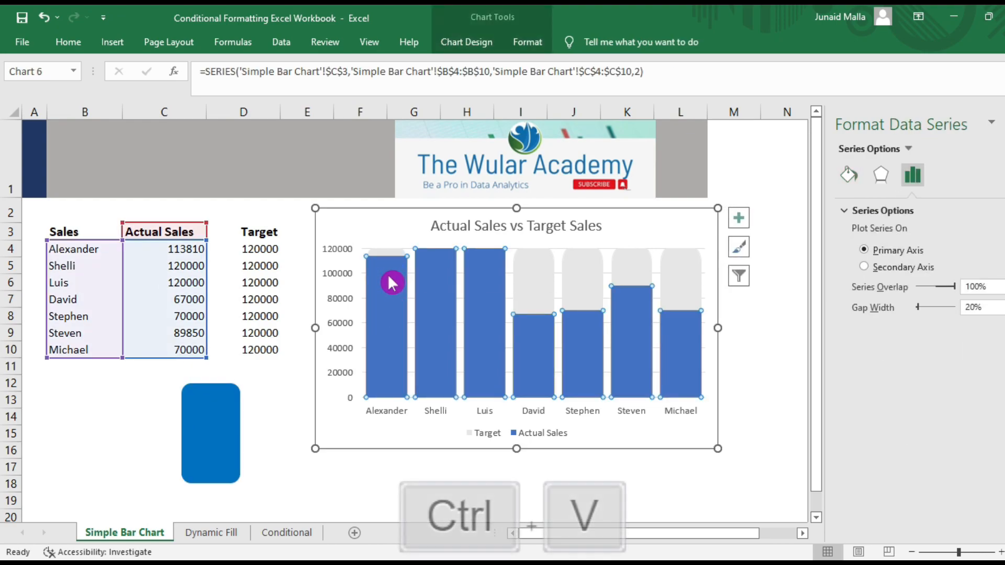
left_click(691, 486)
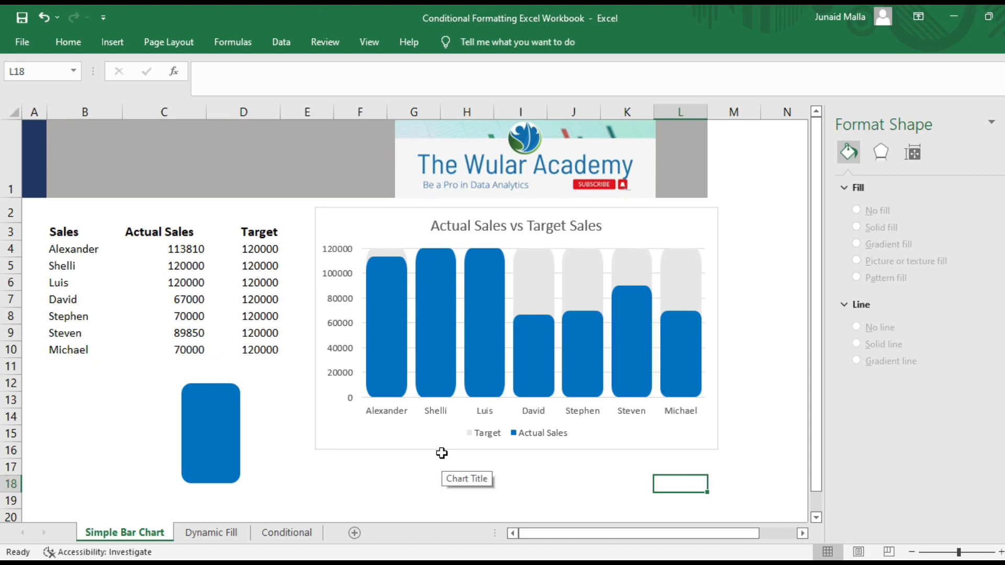
Delete the blue rounded rectangle from the sheet below the data table.
left_click(213, 440)
key("Delete")
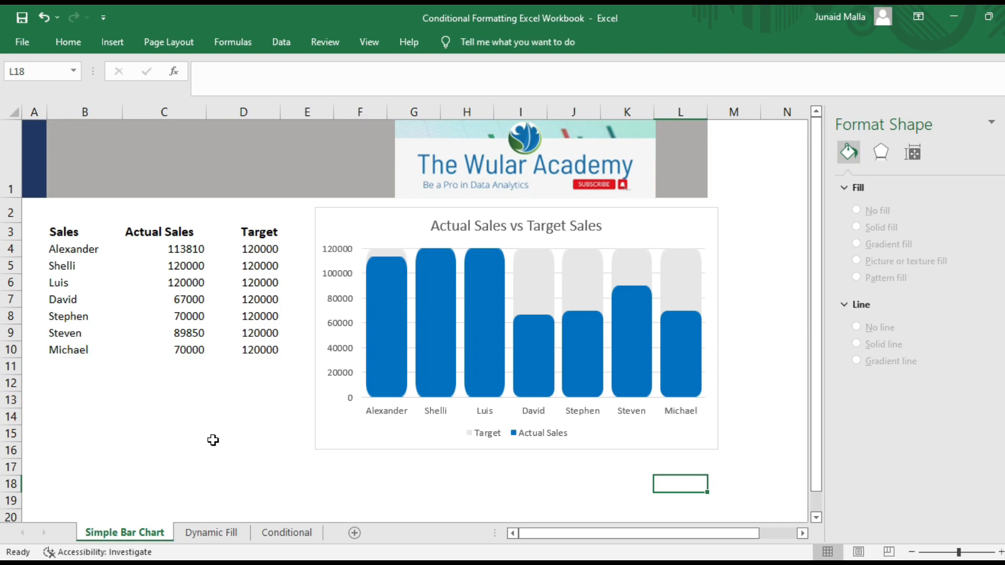
left_click(480, 481)
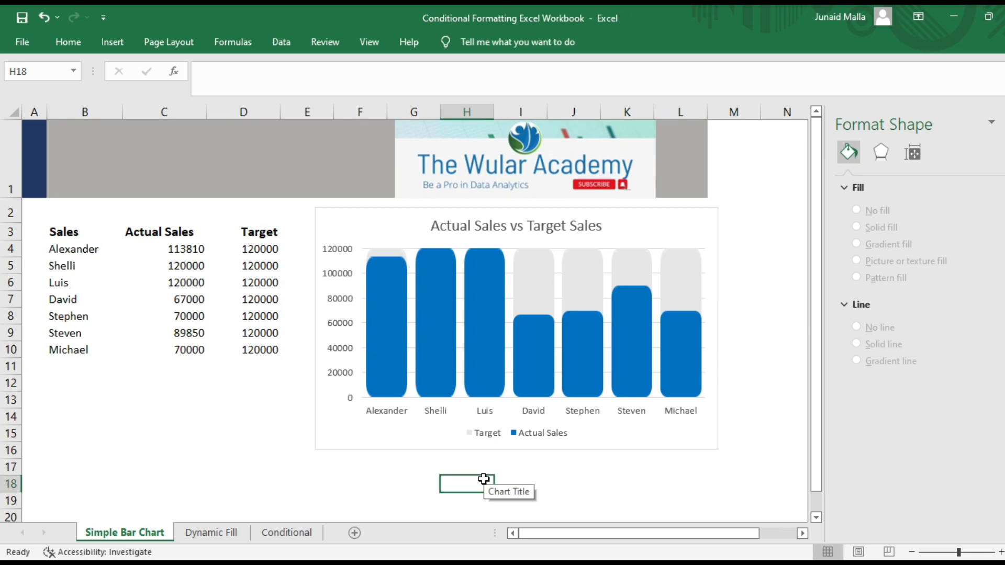
Add data labels to the Actual Sales columns.
left_click(435, 327)
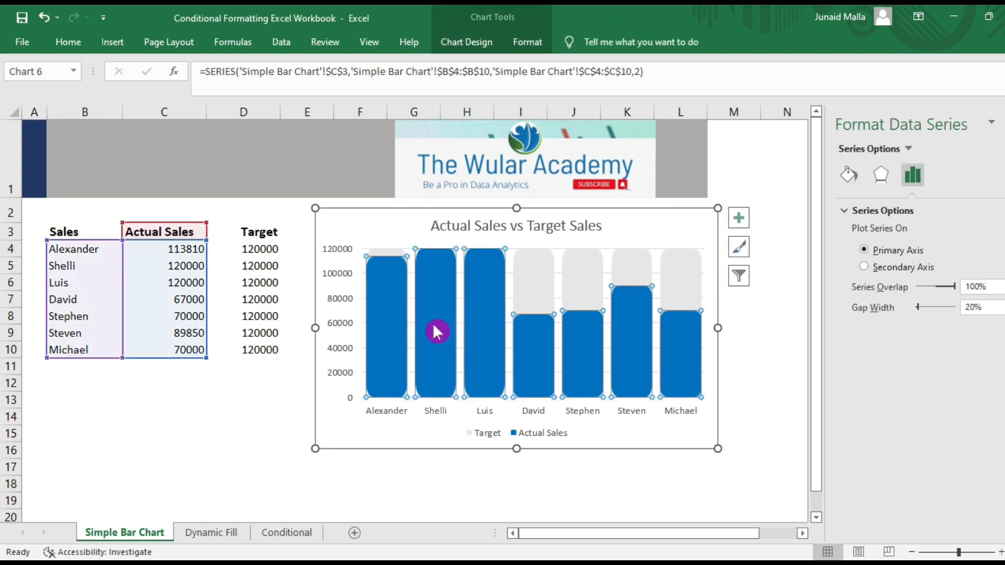
right_click(435, 327)
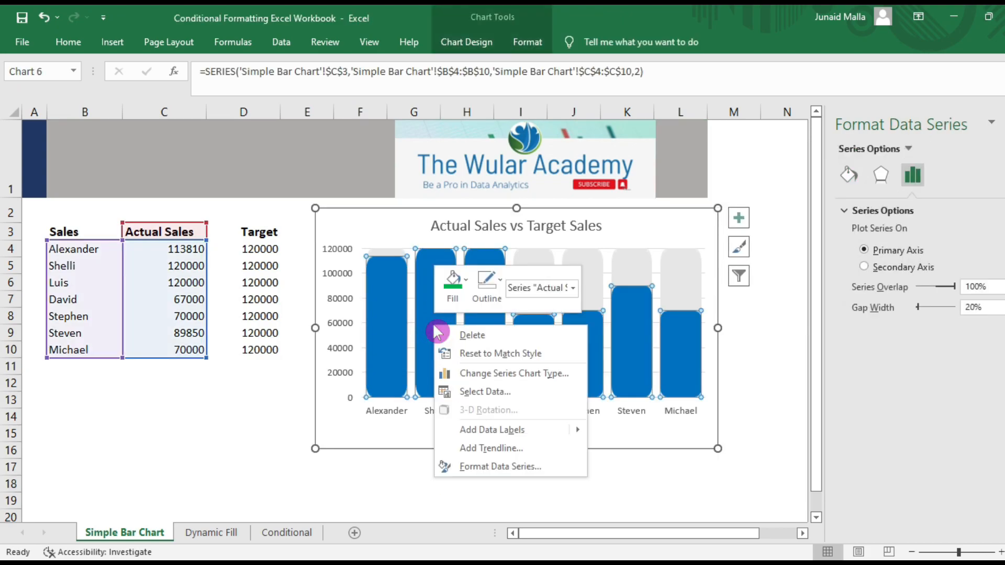
left_click(512, 429)
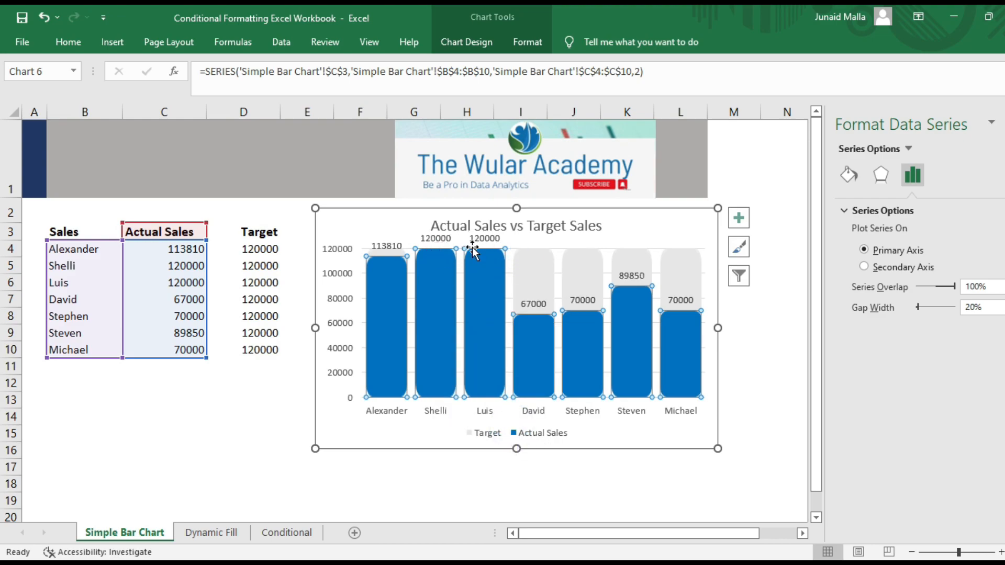
left_click(520, 331)
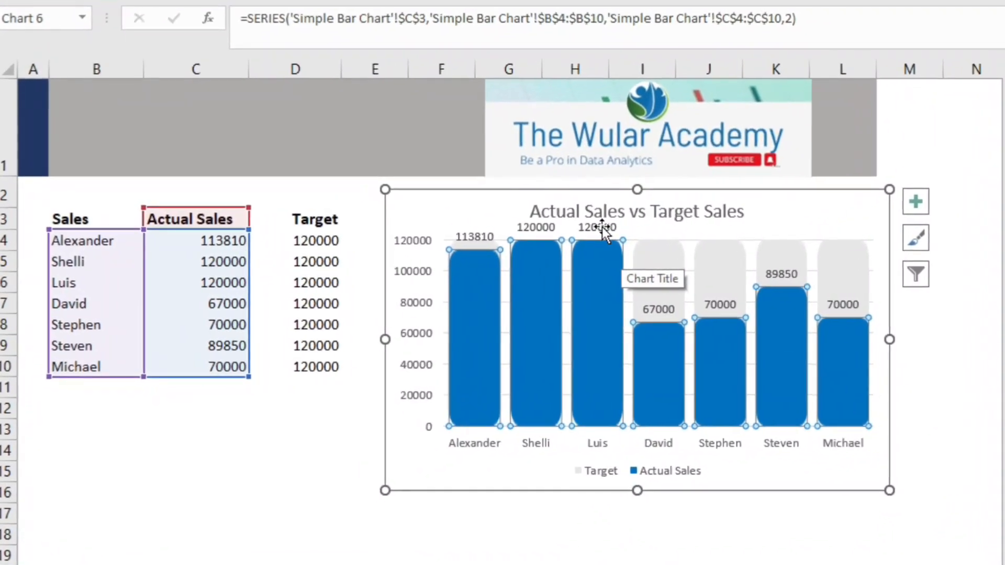
Make the Actual Sales data labels show the salesperson names from cells B4:B10 instead of the values.
left_click(518, 236)
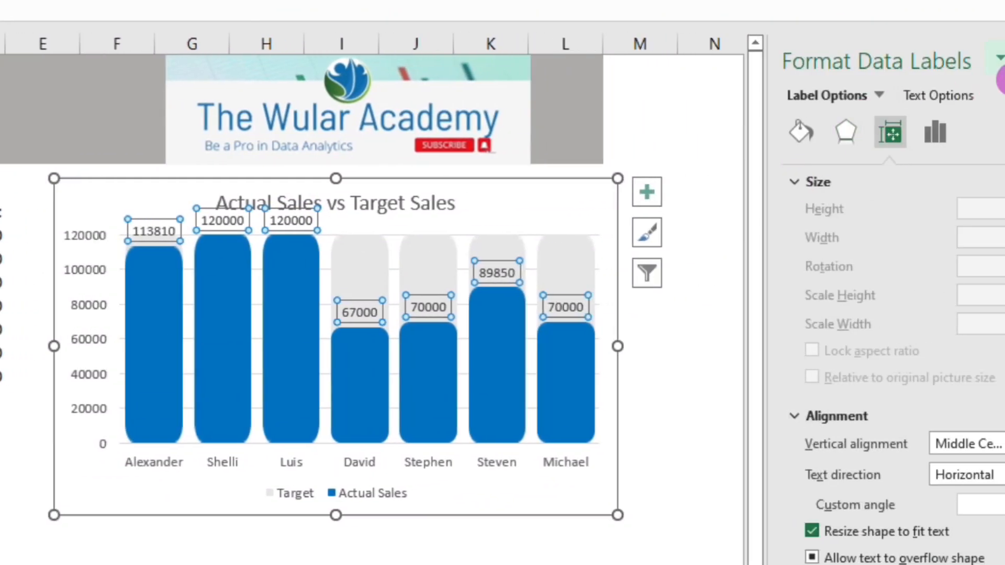
left_click(934, 131)
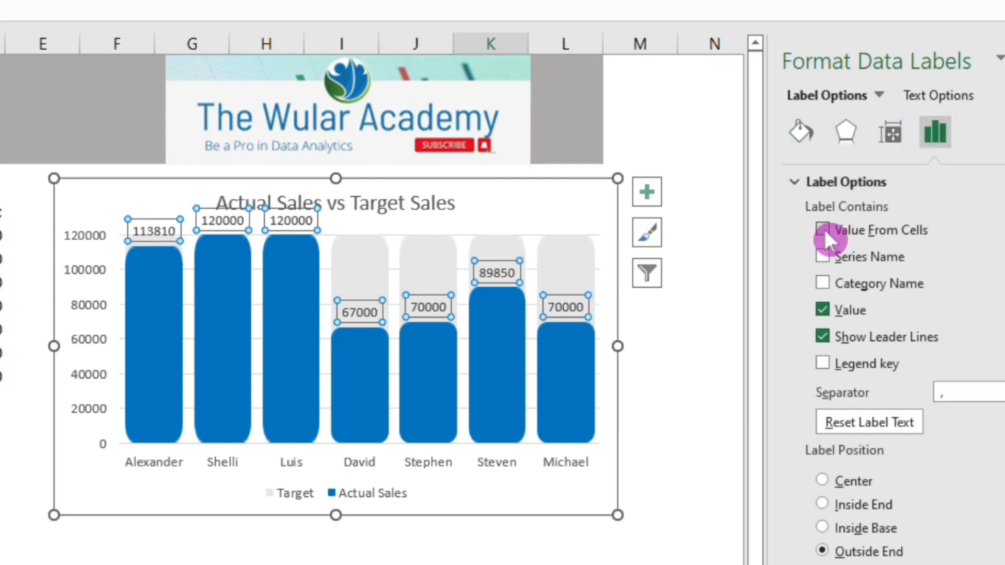
left_click(823, 230)
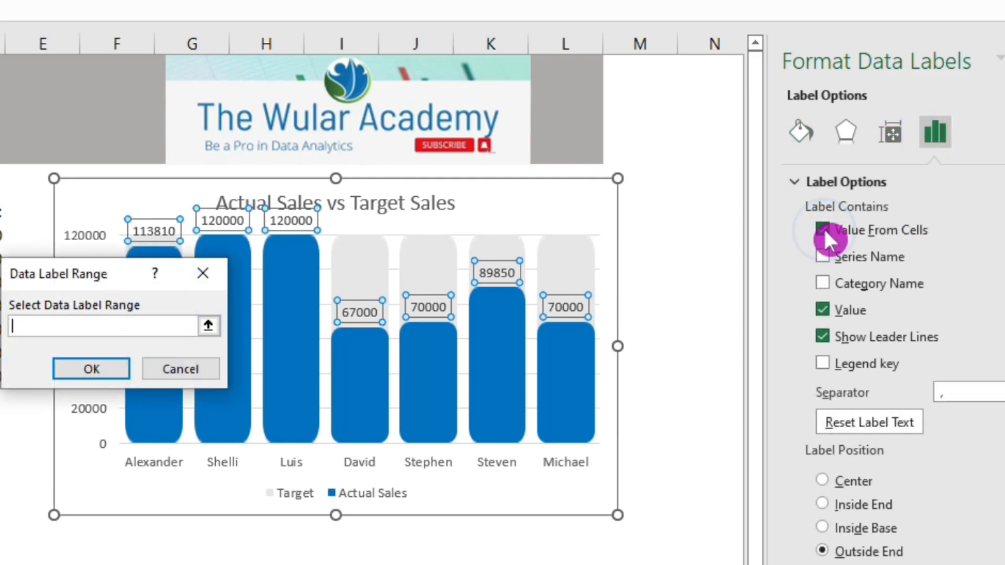
left_click(210, 326)
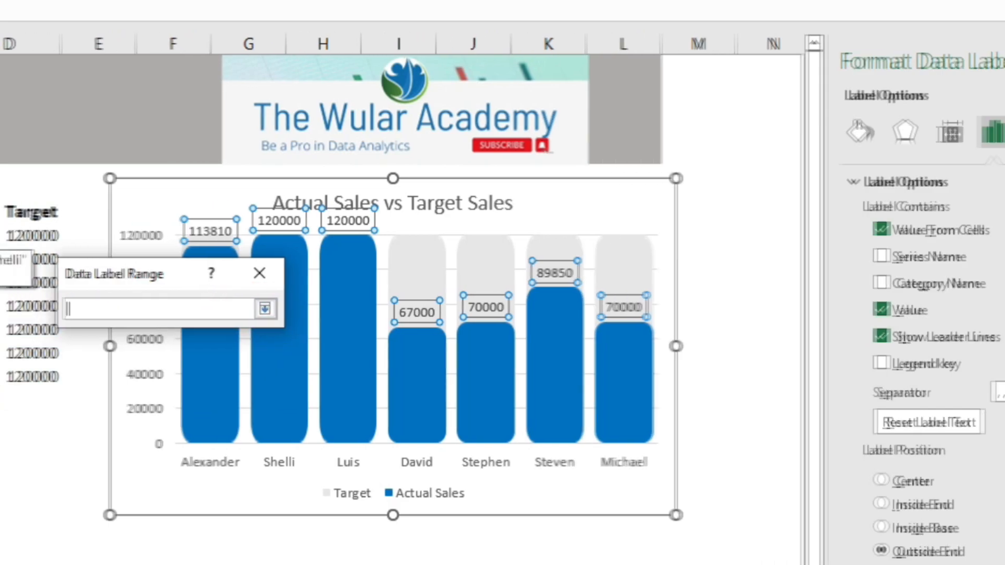
left_click_drag(79, 236, 90, 375)
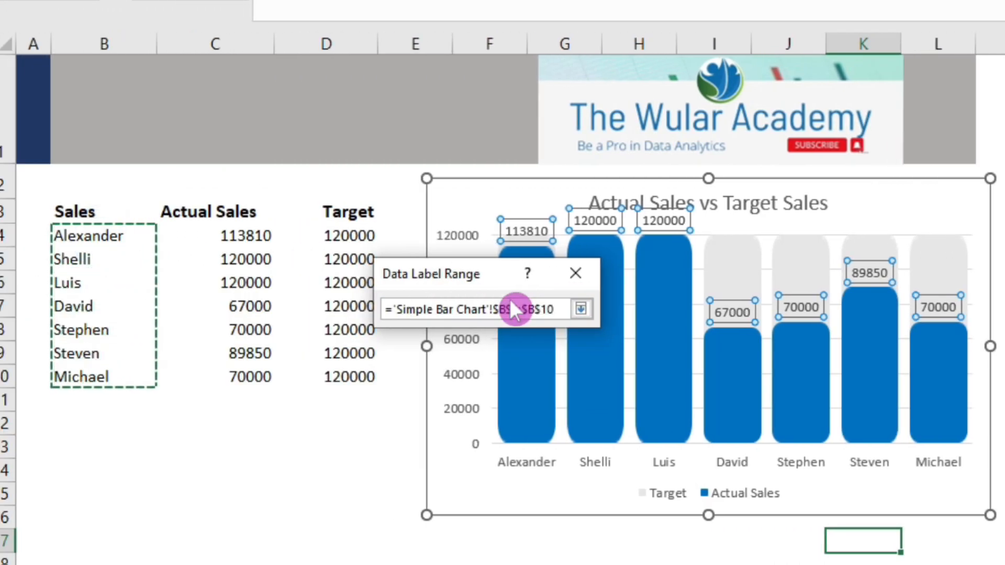
left_click(579, 308)
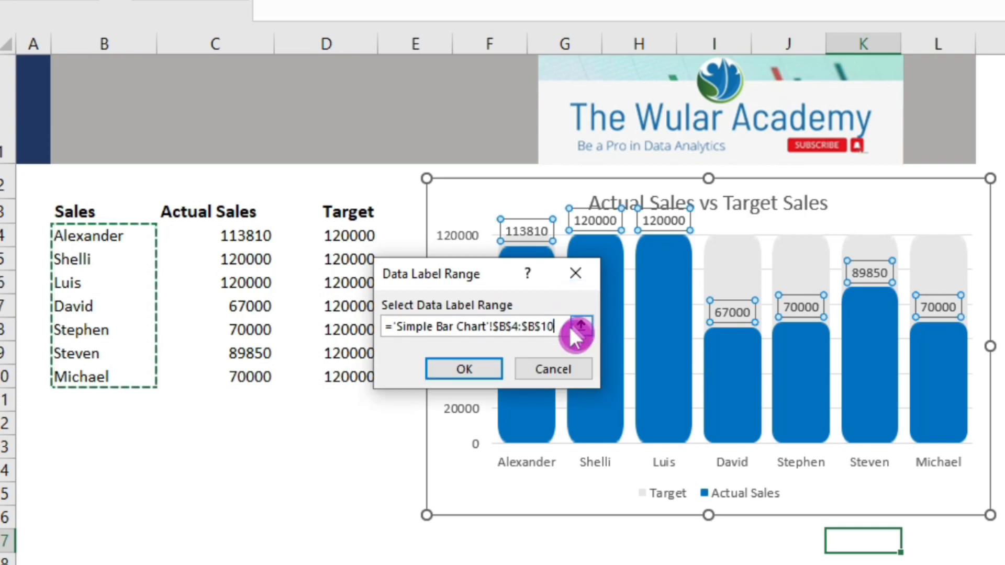
left_click(468, 364)
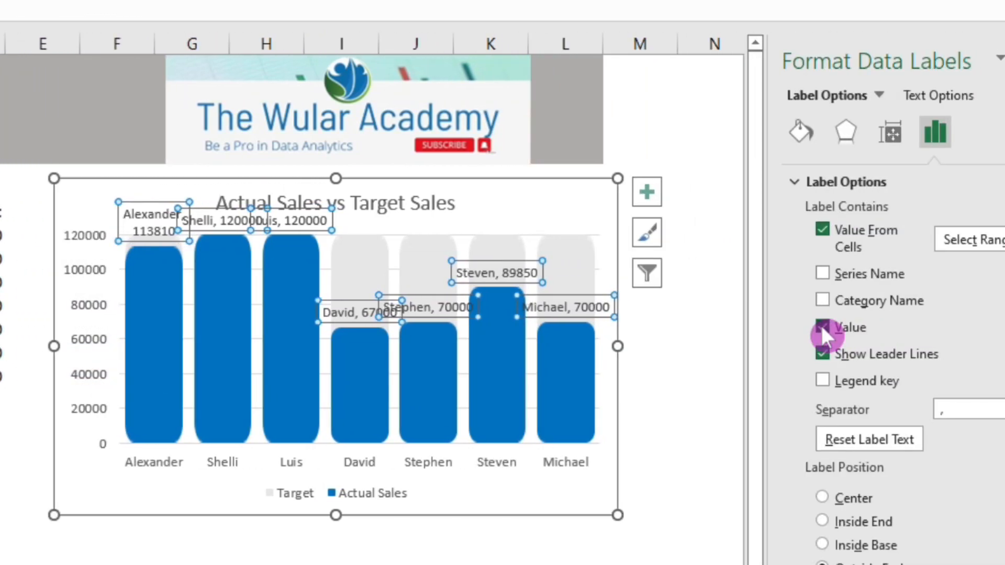
left_click(821, 328)
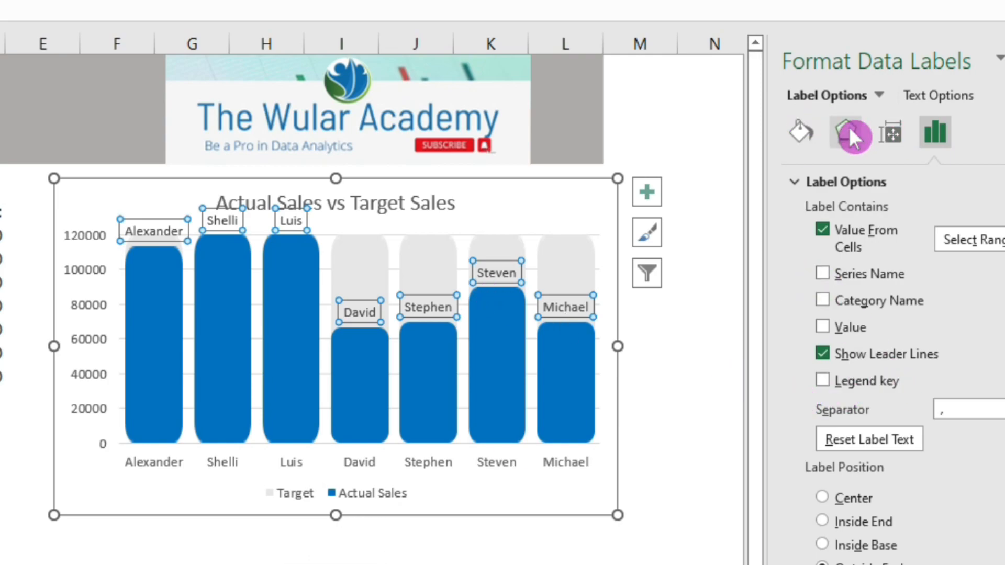
Position the name labels at the Inside Base of the columns and rotate their text 90° clockwise.
left_click(822, 545)
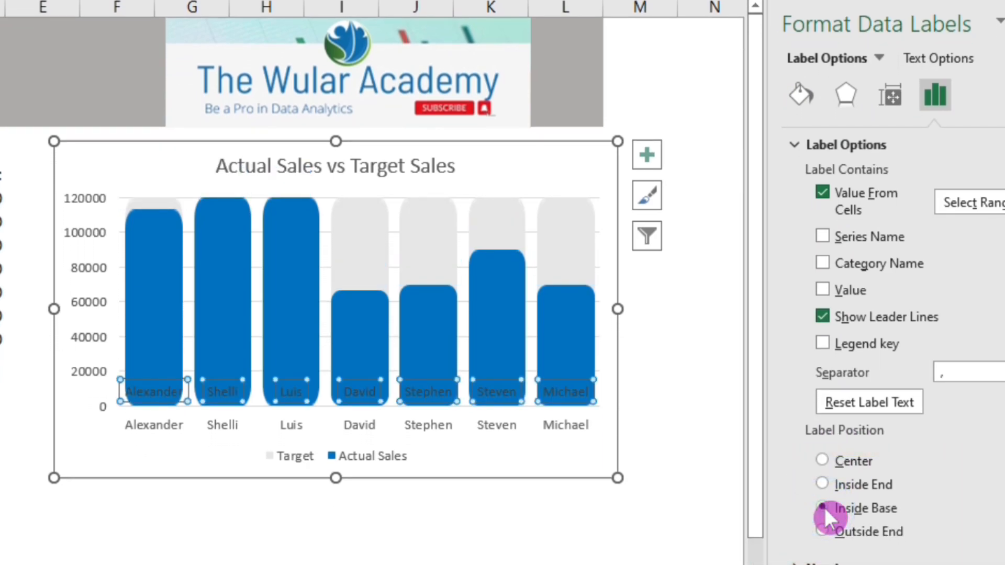
left_click(927, 60)
left_click(885, 95)
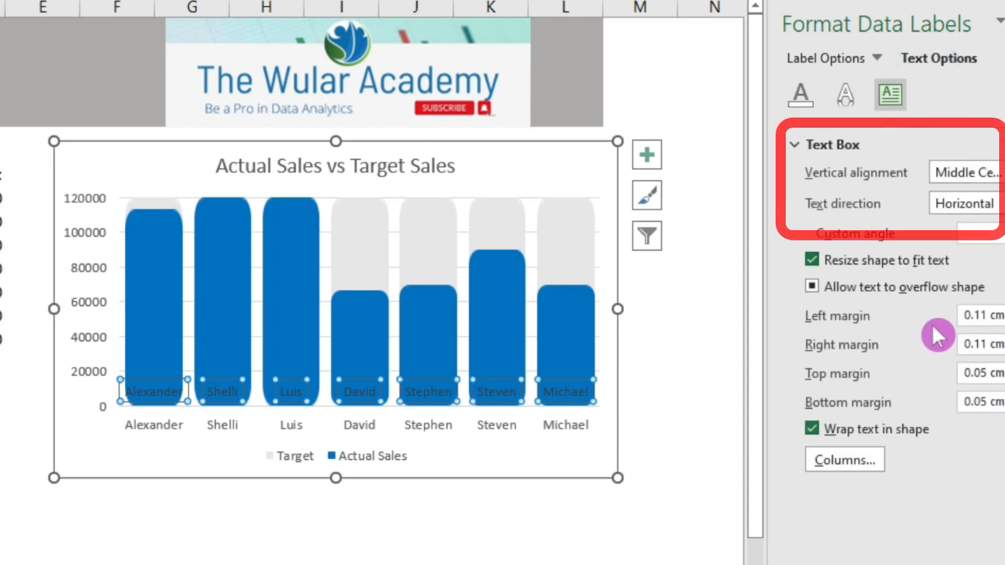
left_click(991, 203)
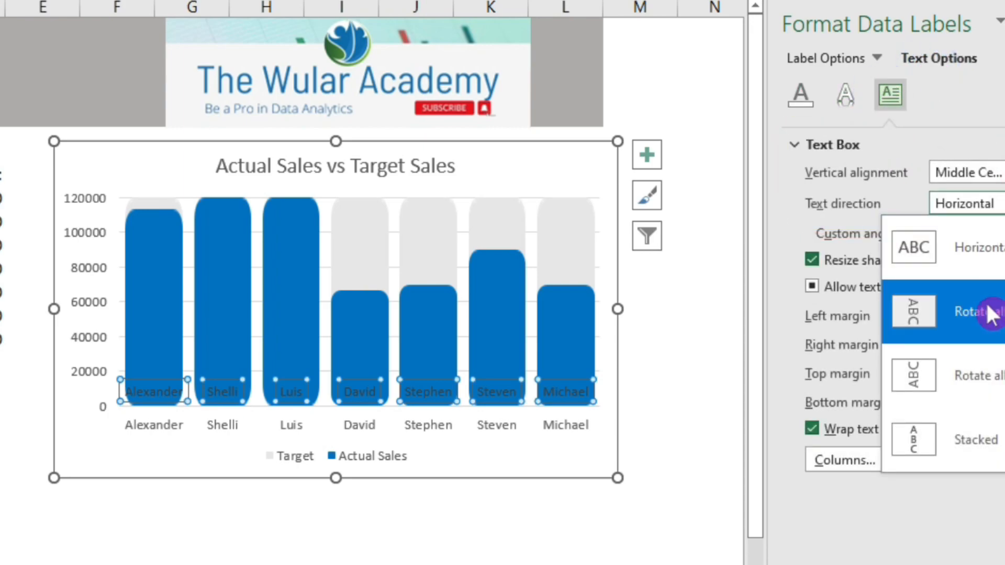
left_click(991, 325)
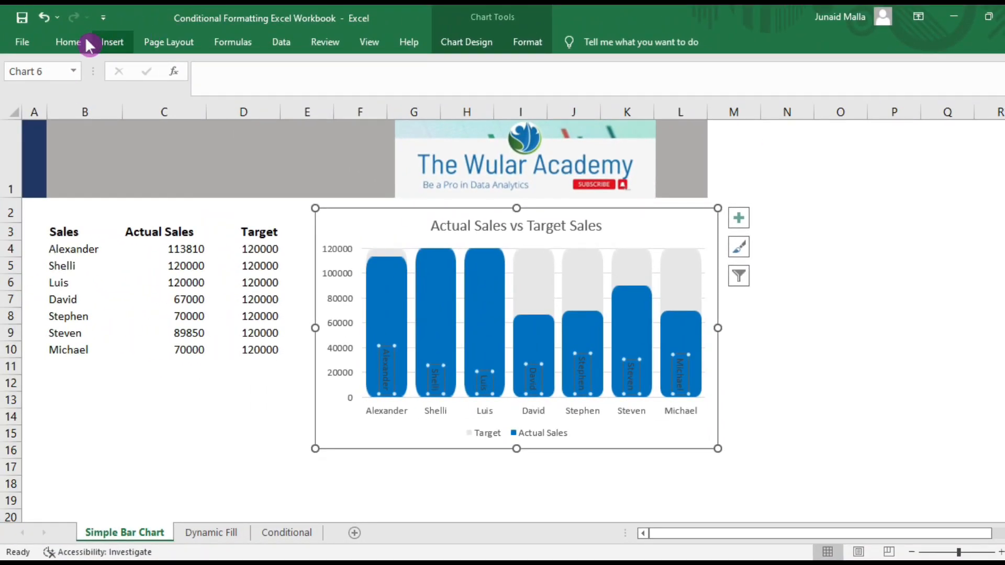
Make the text of the name labels inside the columns white and bold.
left_click(80, 38)
left_click(238, 96)
left_click(237, 97)
left_click(239, 102)
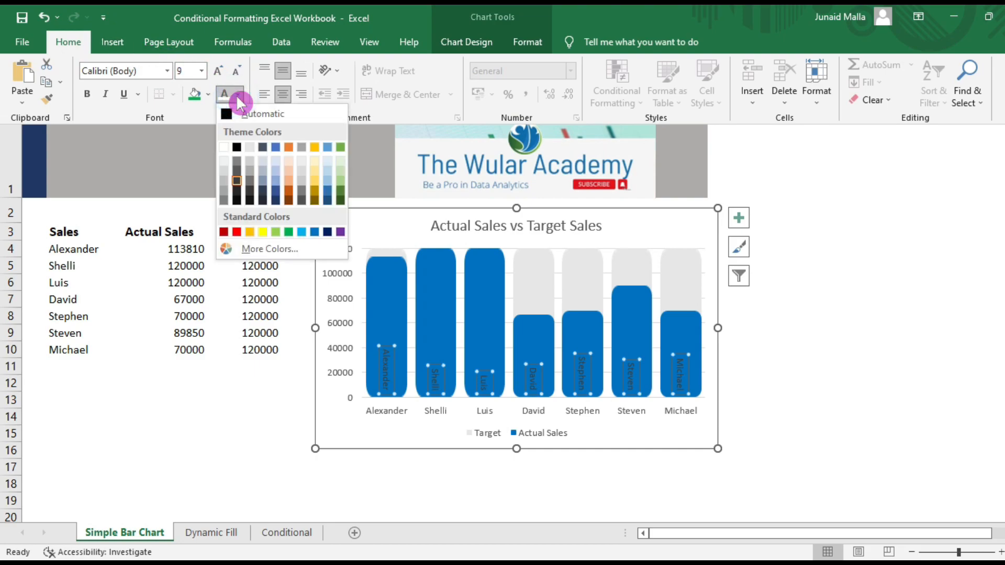
left_click(225, 151)
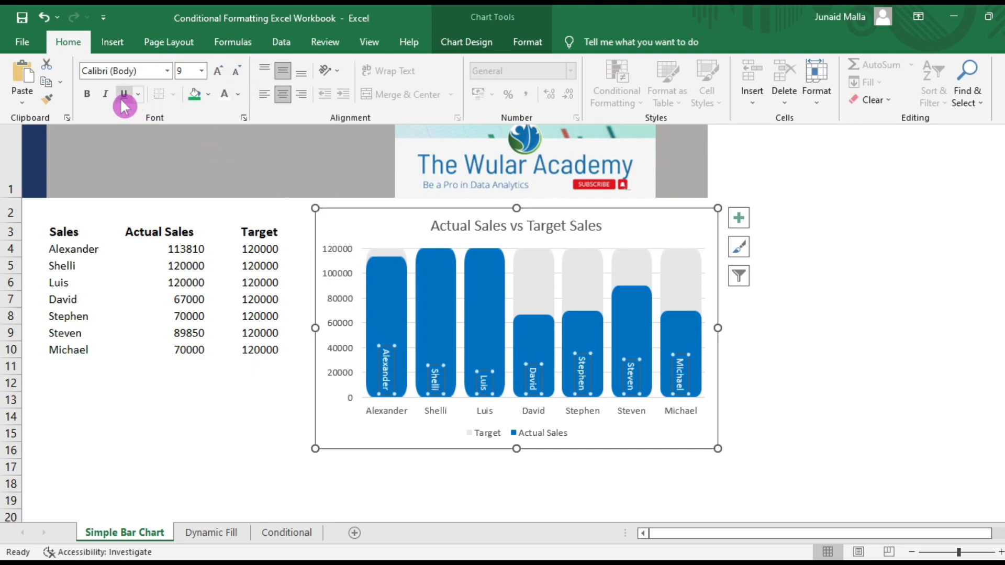
left_click(88, 94)
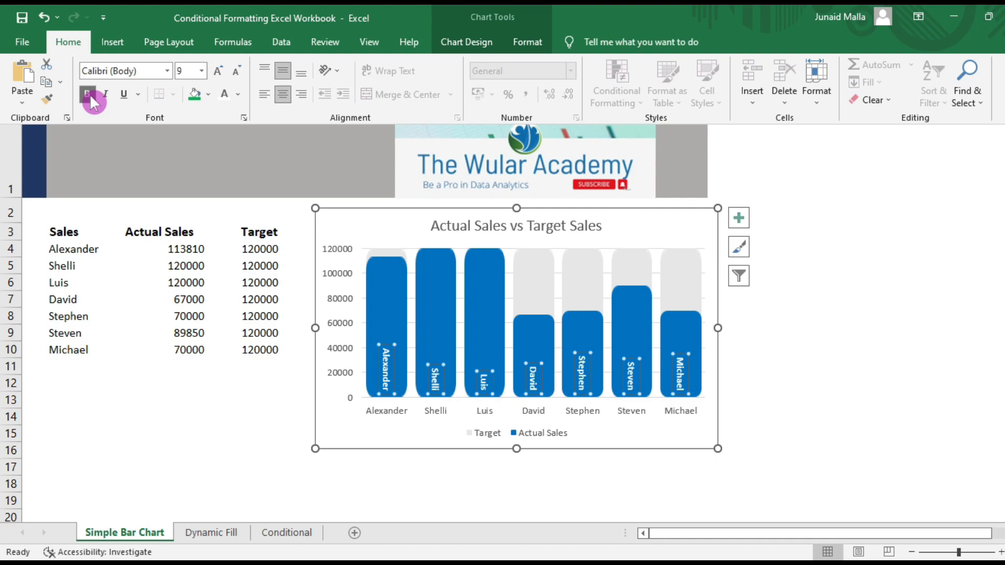
Set the font size of the name labels inside the columns to 14.
left_click(176, 73)
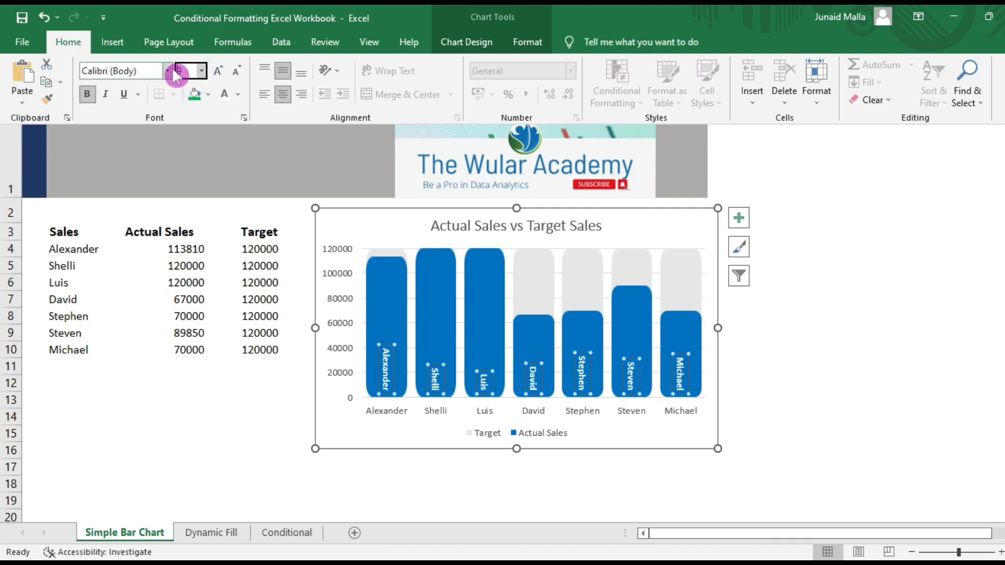
type("14")
key("Return")
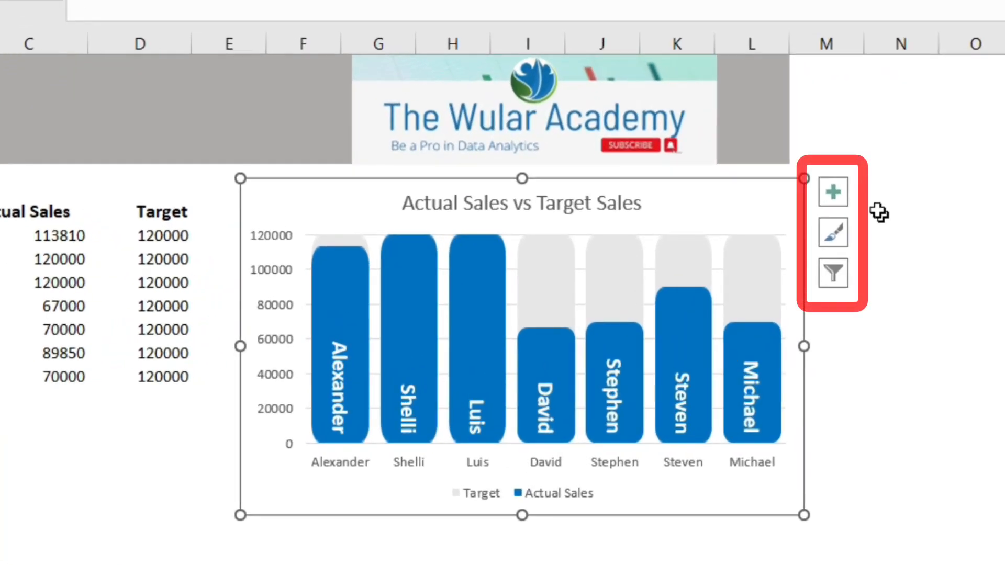
Remove the axes, gridlines and legend from the chart, and move the chart farther away from the sales table.
left_click(832, 192)
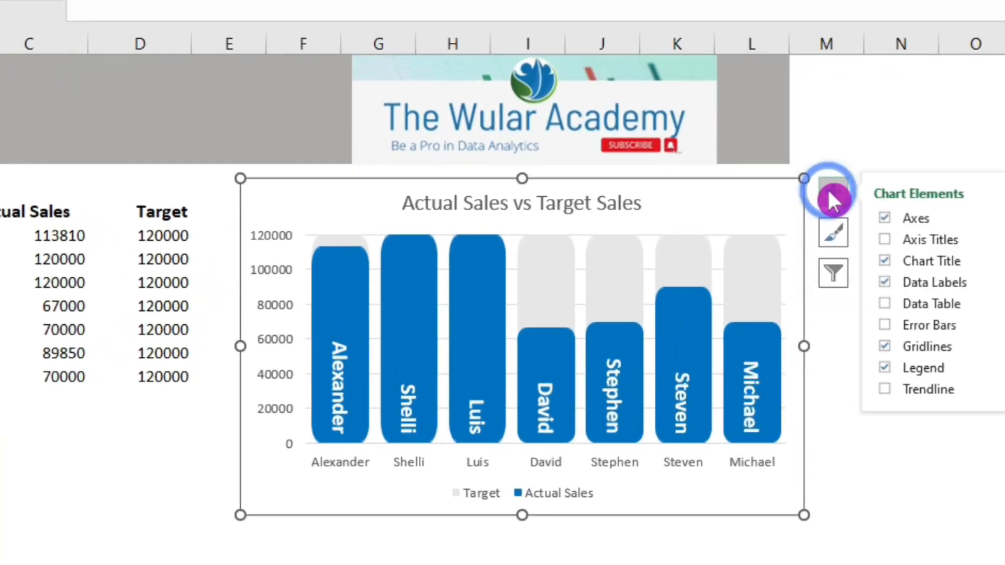
left_click(886, 218)
left_click(884, 346)
left_click(883, 370)
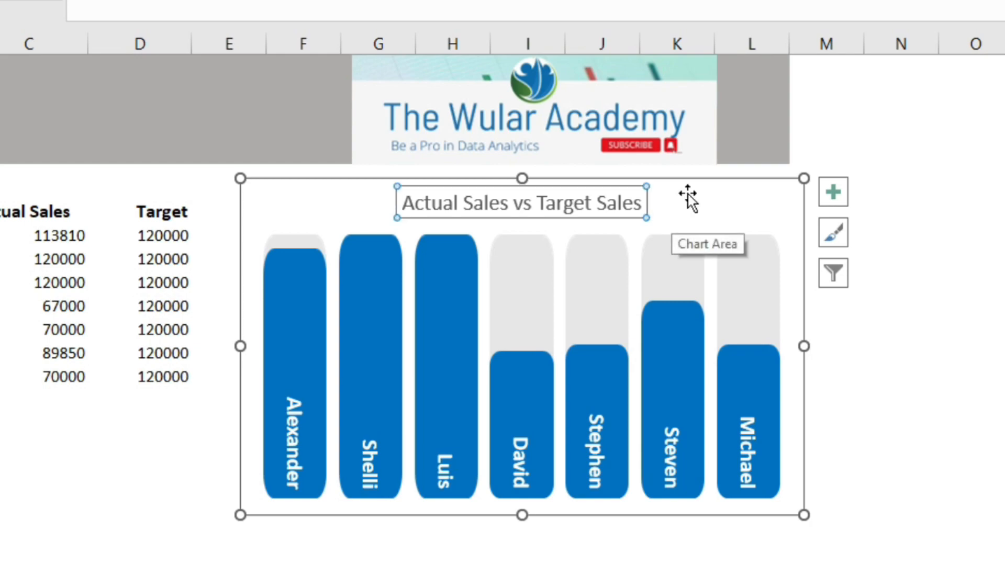
left_click_drag(689, 190, 960, 217)
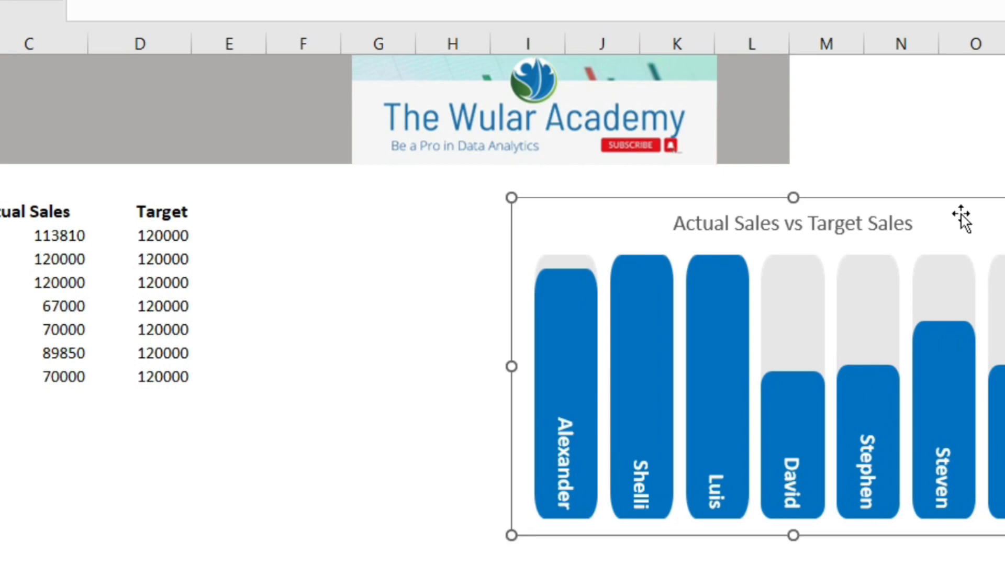
left_click(314, 424)
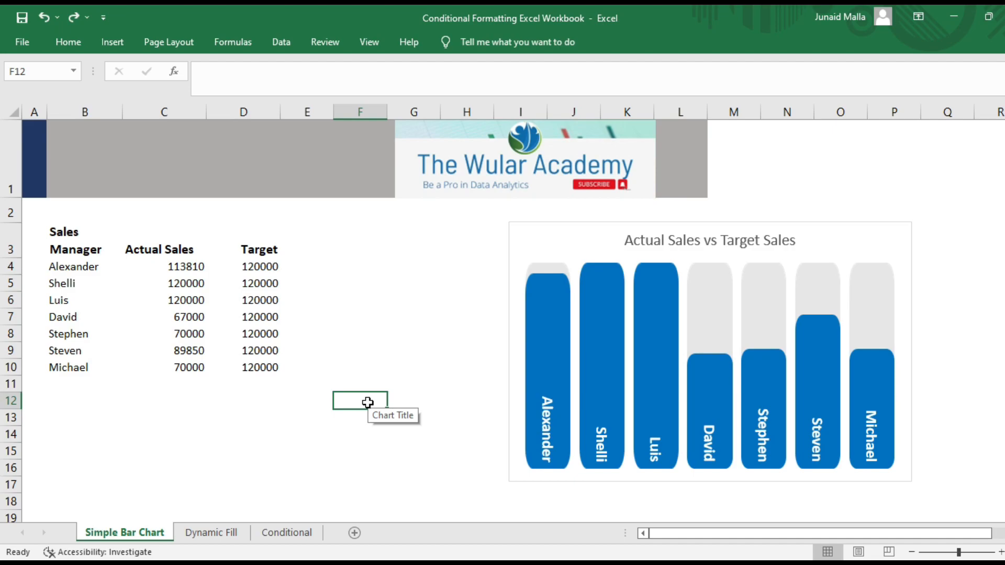
Insert a new column E after the Target column and give it the header Max Sales in E3.
left_click(307, 112)
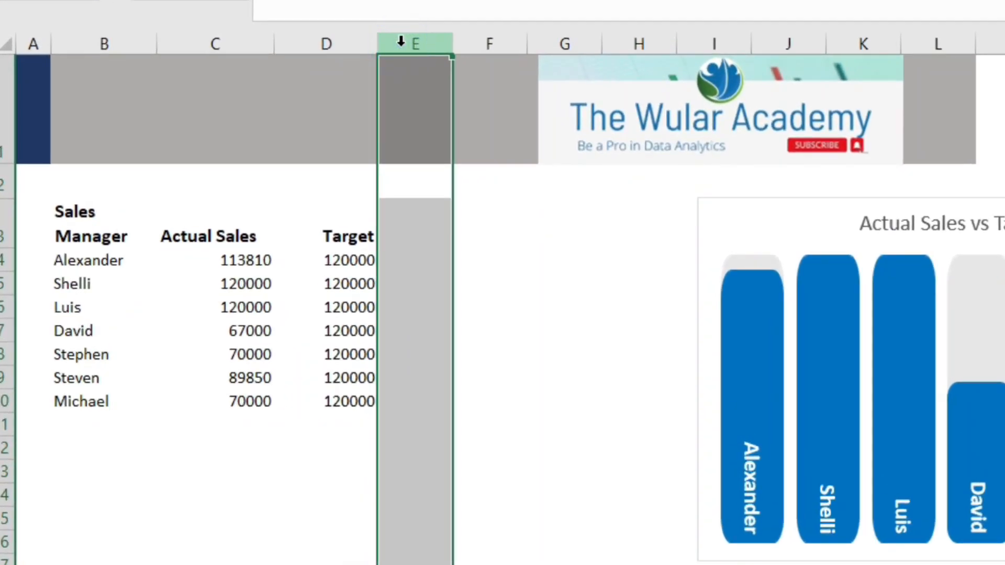
right_click(301, 112)
left_click(467, 233)
left_click(413, 236)
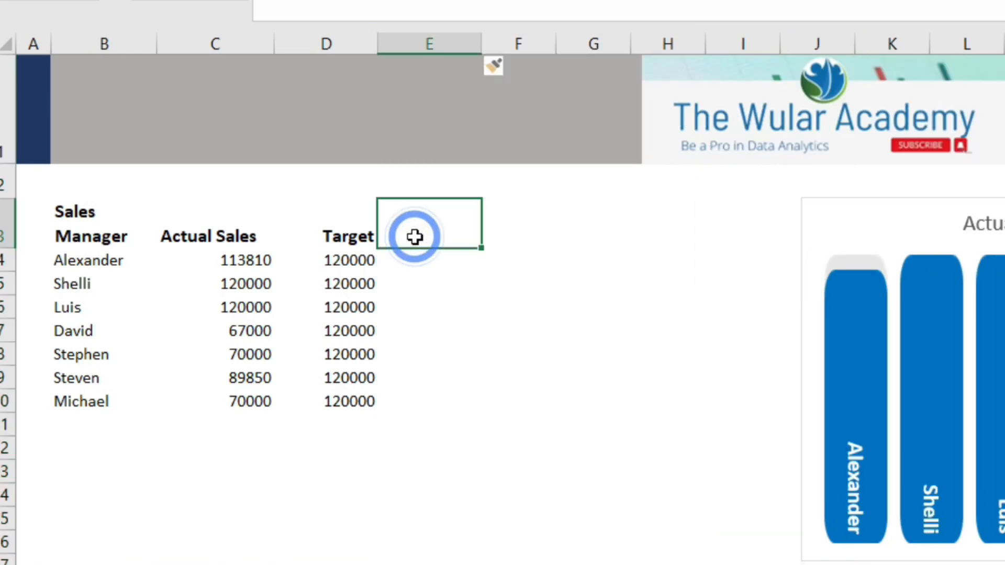
type("Max Sales")
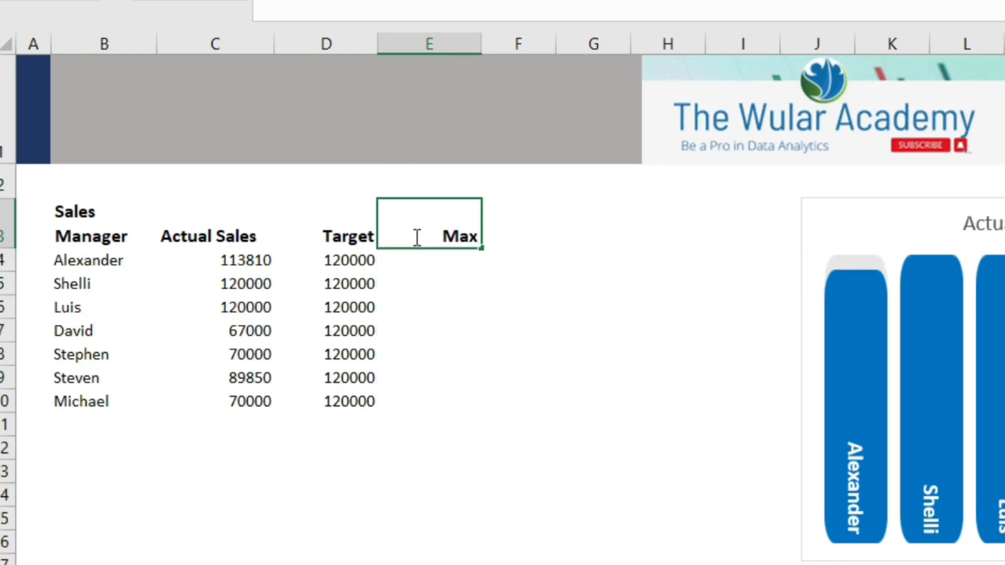
Write an IF formula in E4 that compares C4 with the MAX of C4:C10, returning C4 or an empty string.
left_click(418, 258)
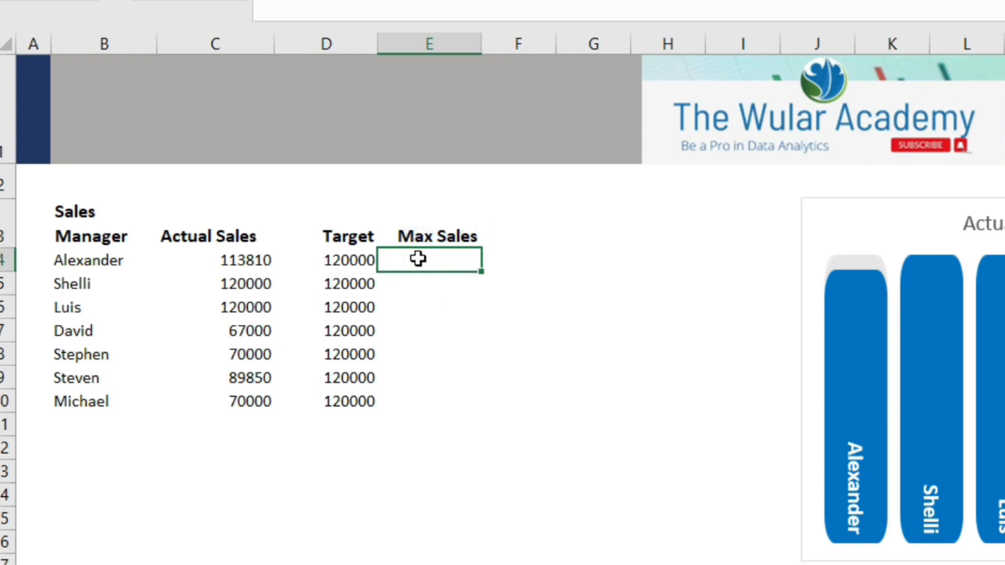
type("=if(")
left_click(236, 261)
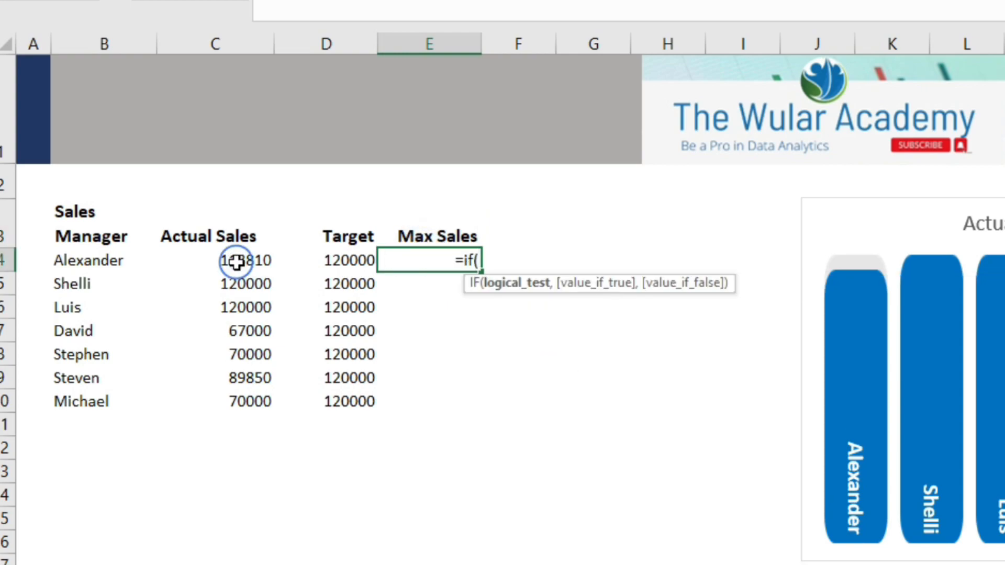
type("=Max")
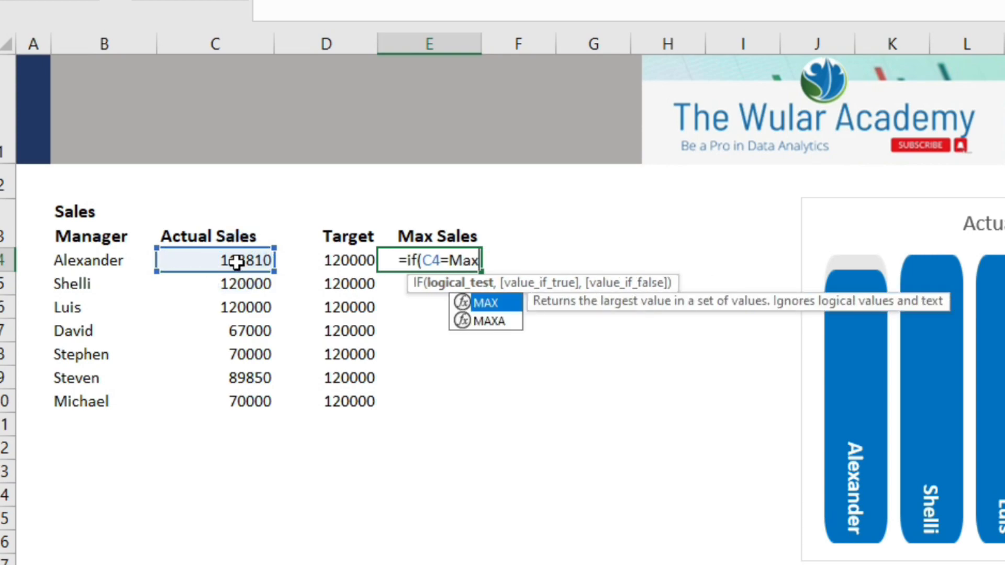
type("(")
left_click_drag(237, 262, 243, 401)
type(",")
left_click(261, 260)
type(",\"\")")
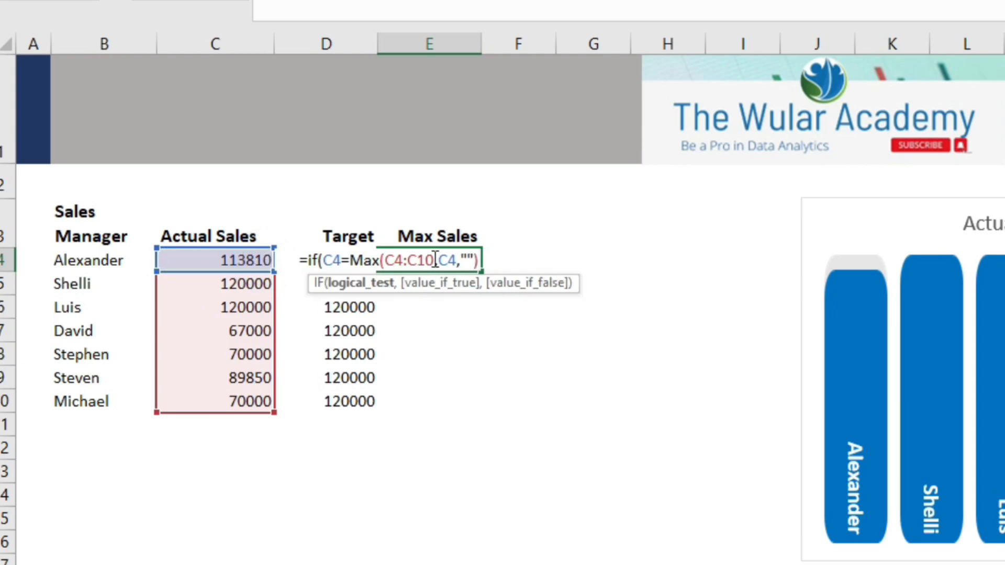
Correct the E4 formula to =IF(C4=MAX($C$4:$C$10),C4,"") and fill it down to E10.
left_click_drag(433, 260, 385, 251)
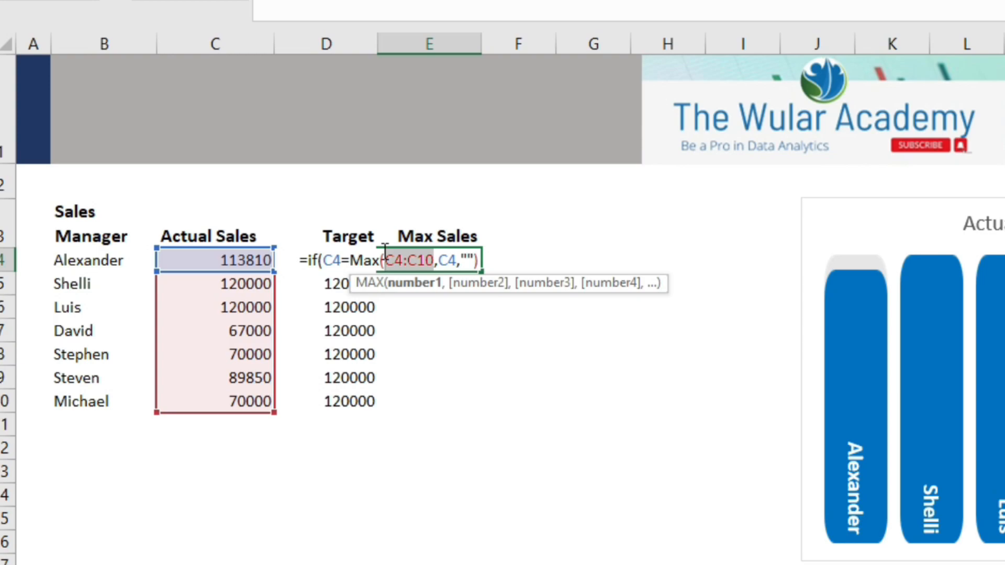
key("F4")
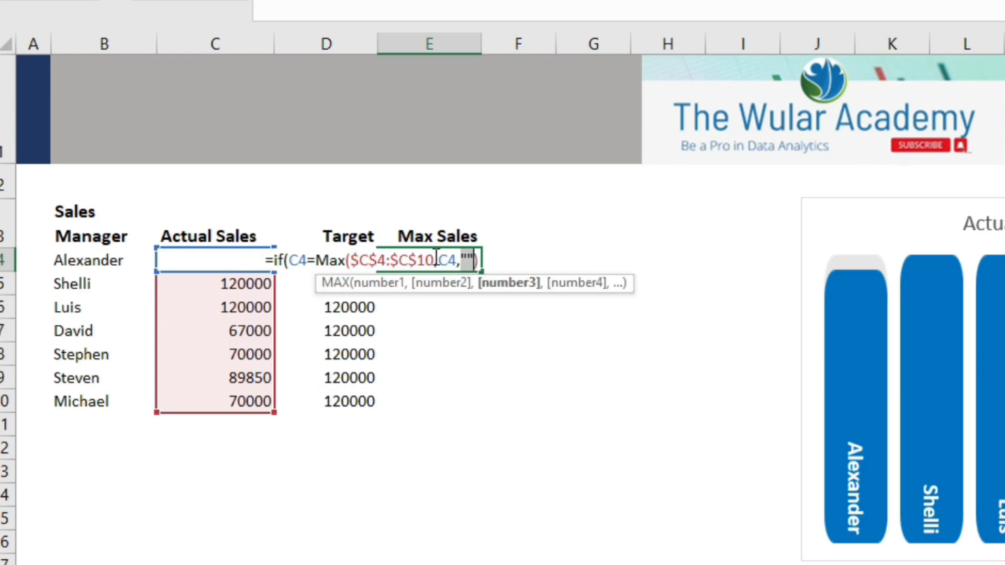
left_click(435, 260)
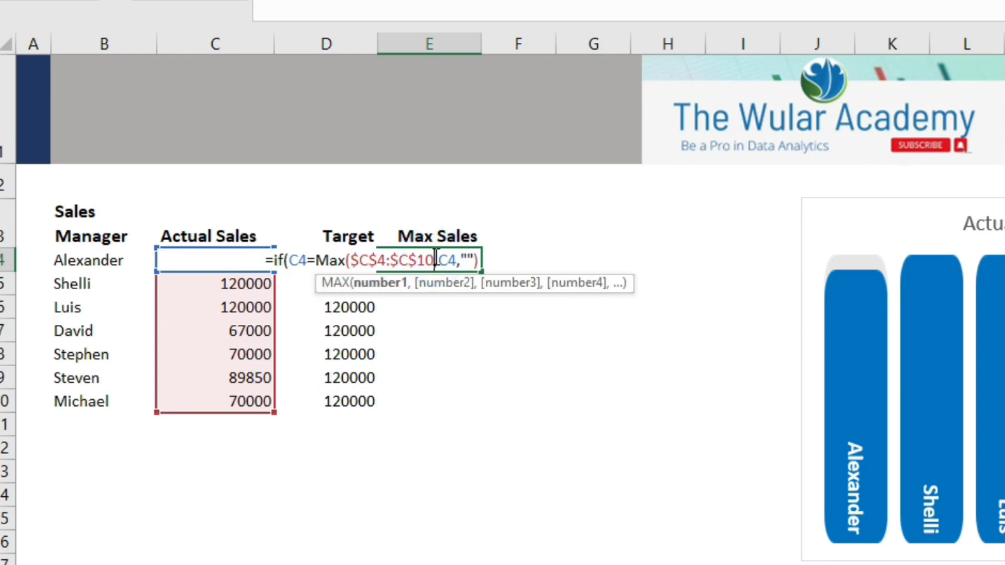
type(")")
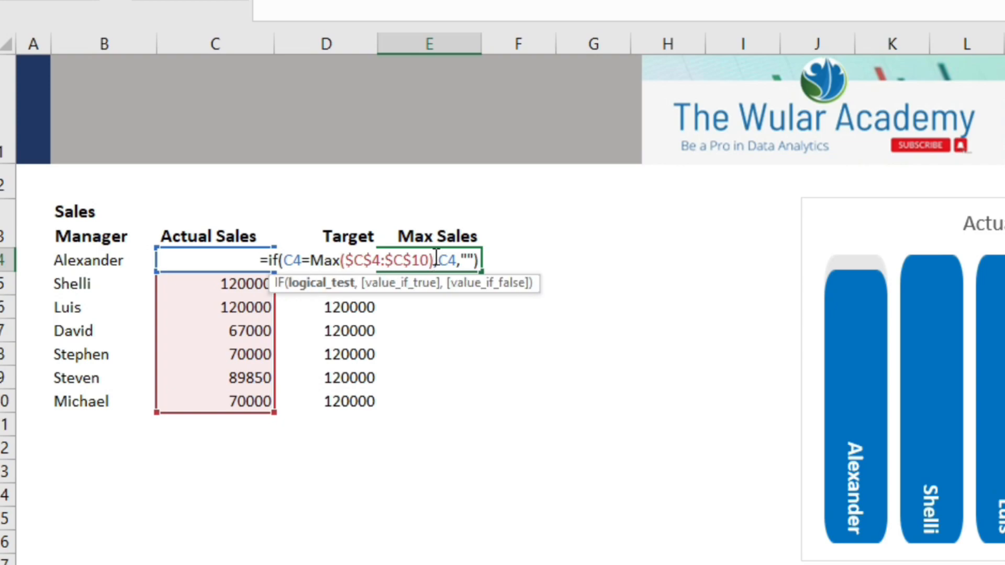
key("Return")
left_click_drag(480, 271, 451, 403)
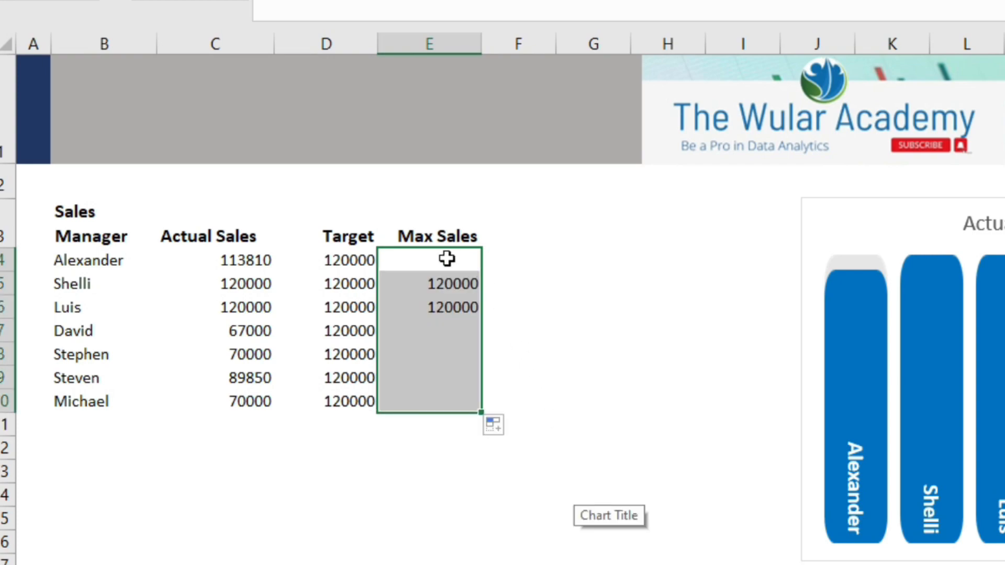
Change the Actual Sales value in cell C6 to 119000.
left_click(256, 309)
type("1")
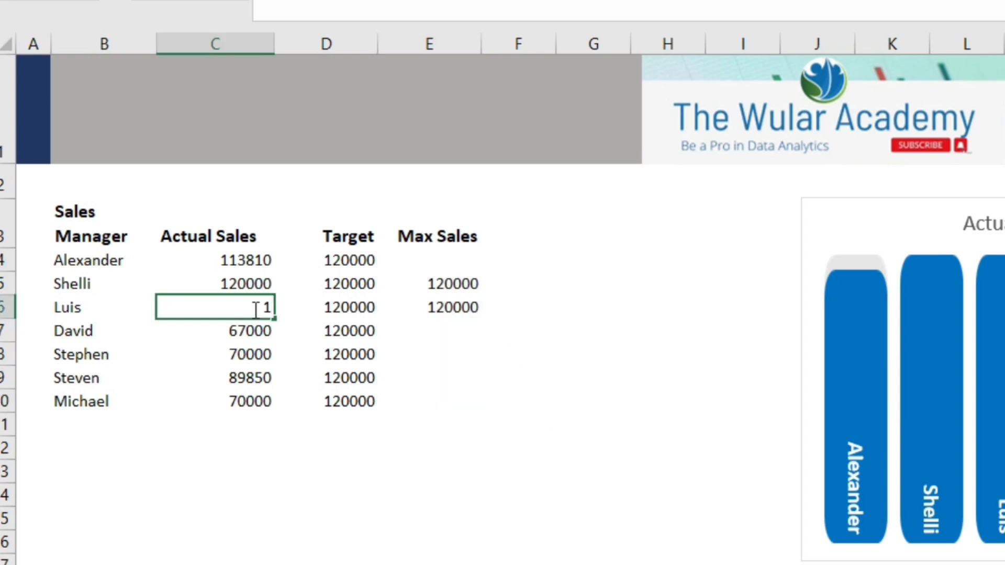
type("9000")
key("Return")
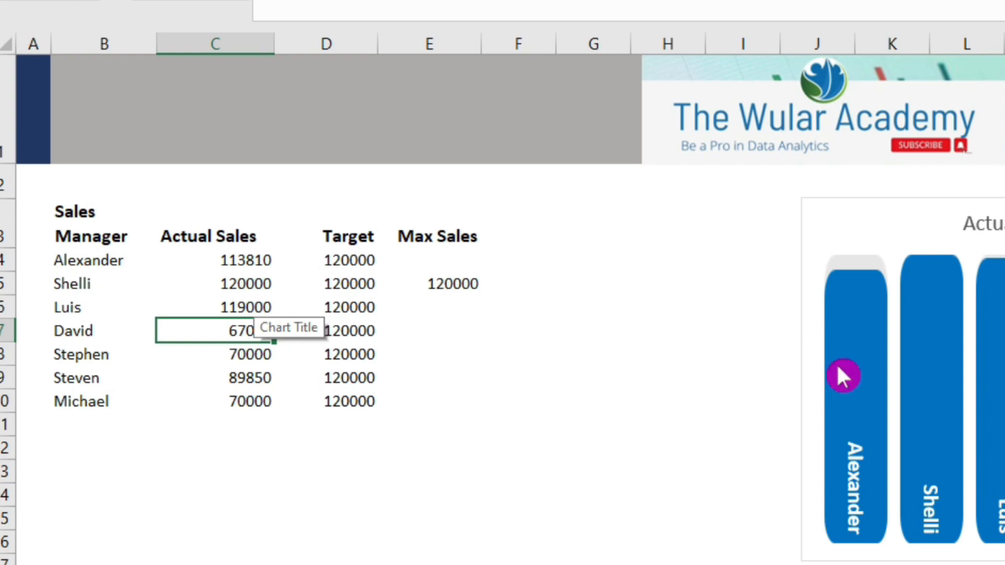
Add a data series named Max Sales to the chart, using cells E4:E10 as its values.
left_click(869, 370)
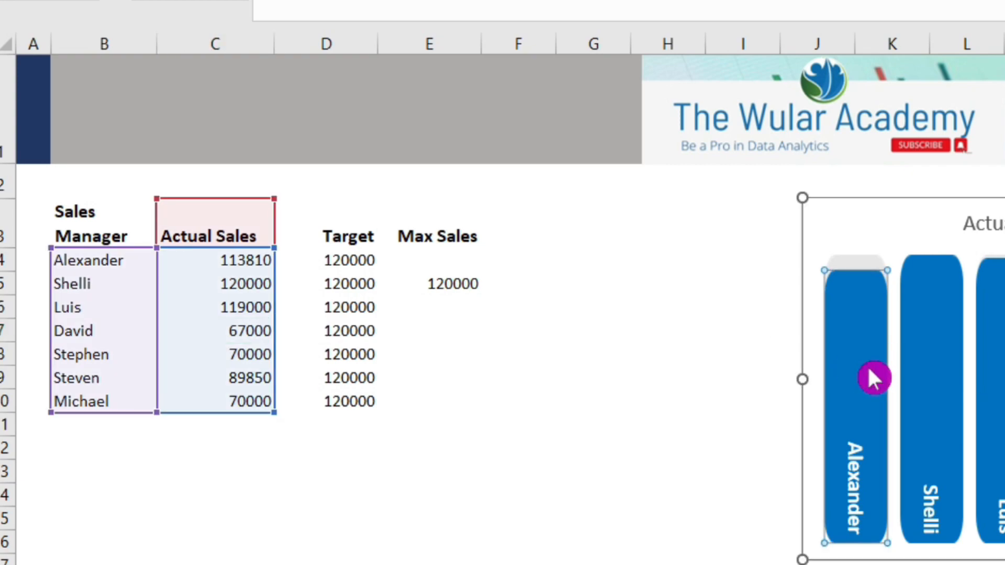
right_click(869, 373)
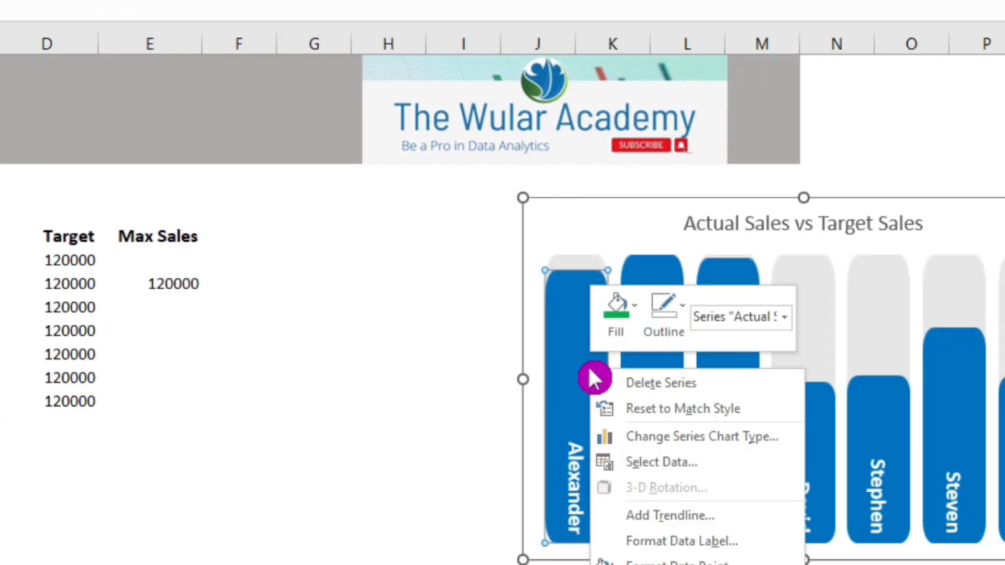
left_click(654, 462)
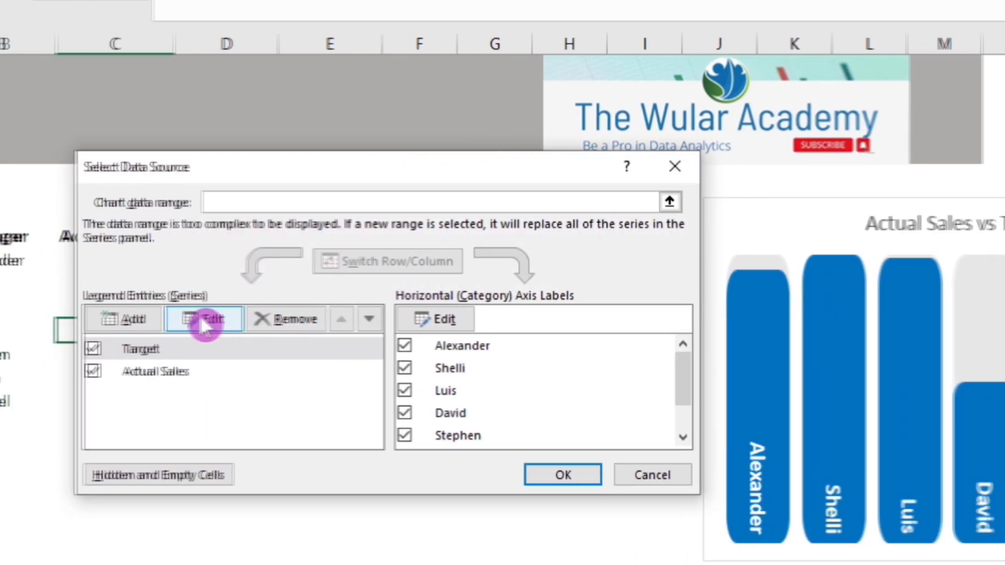
left_click(130, 321)
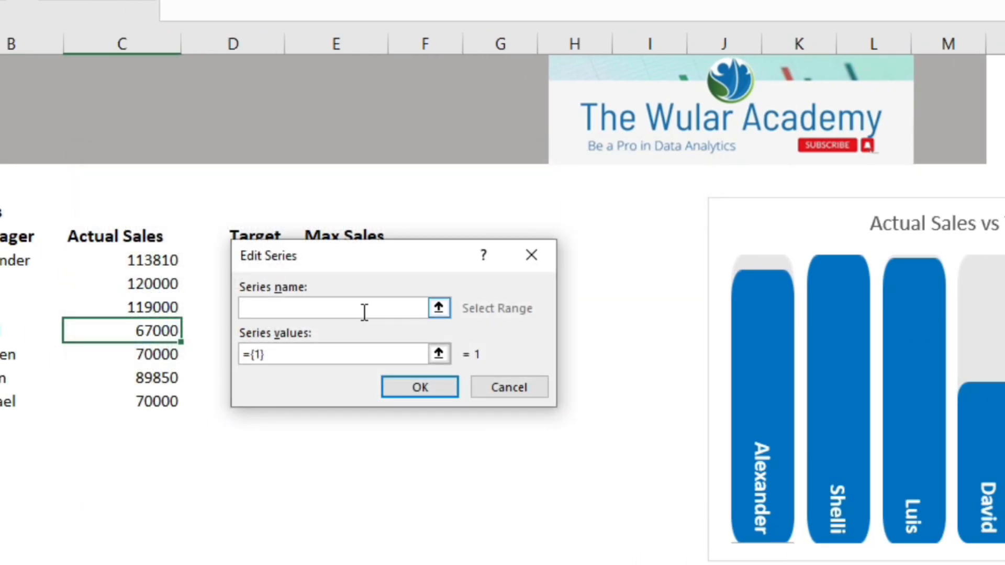
type("Max Sales")
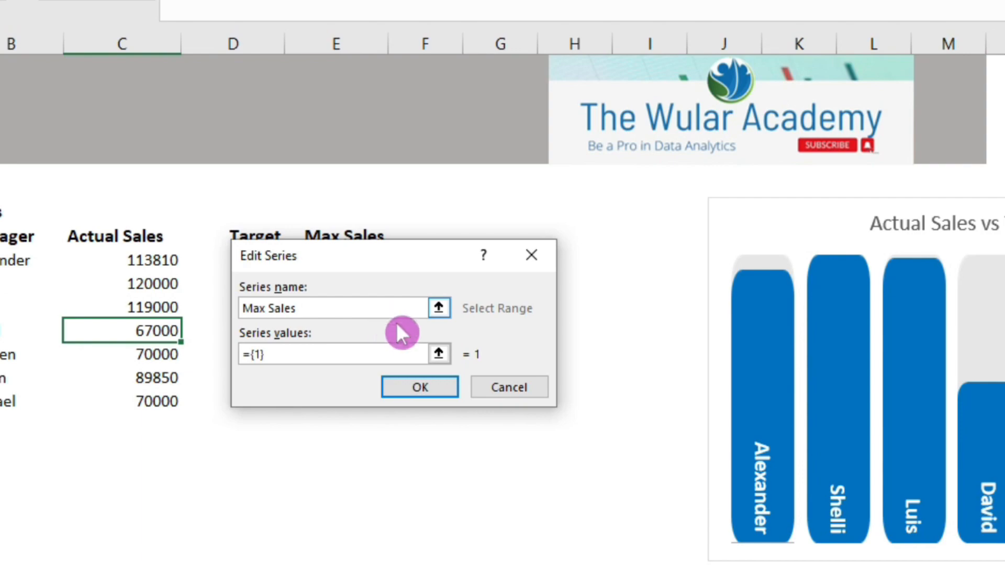
left_click(438, 353)
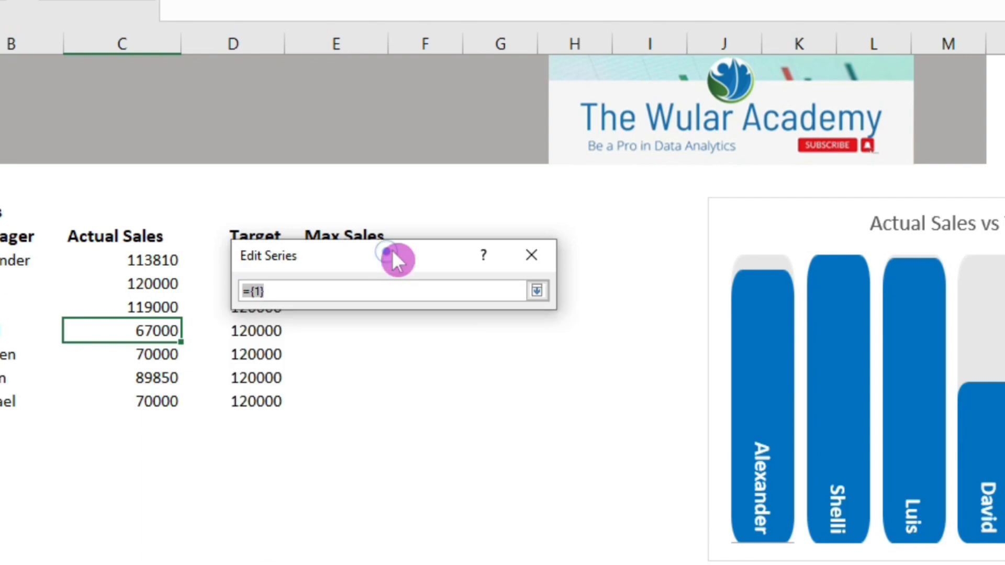
left_click_drag(386, 251, 610, 219)
left_click_drag(356, 255, 343, 406)
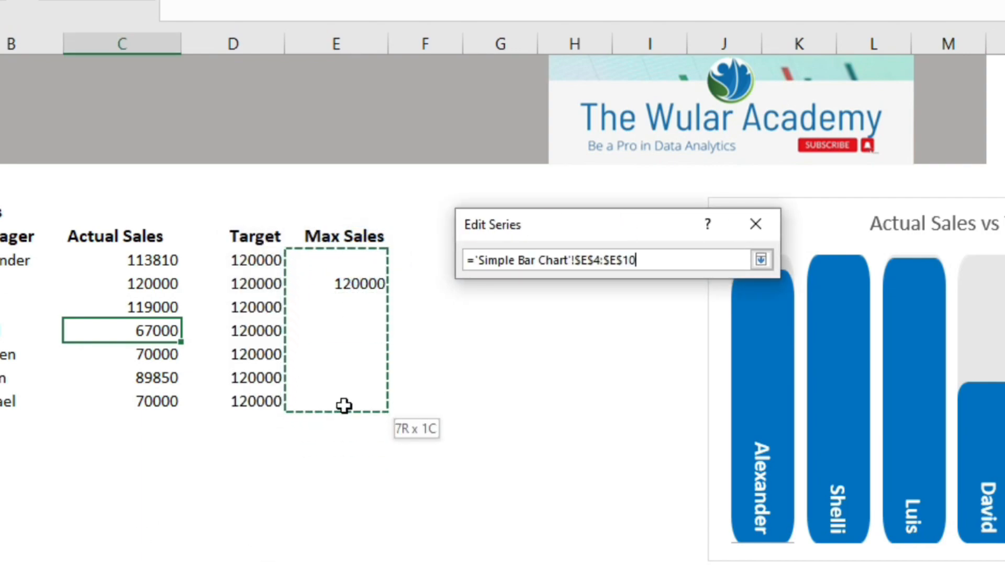
left_click(650, 357)
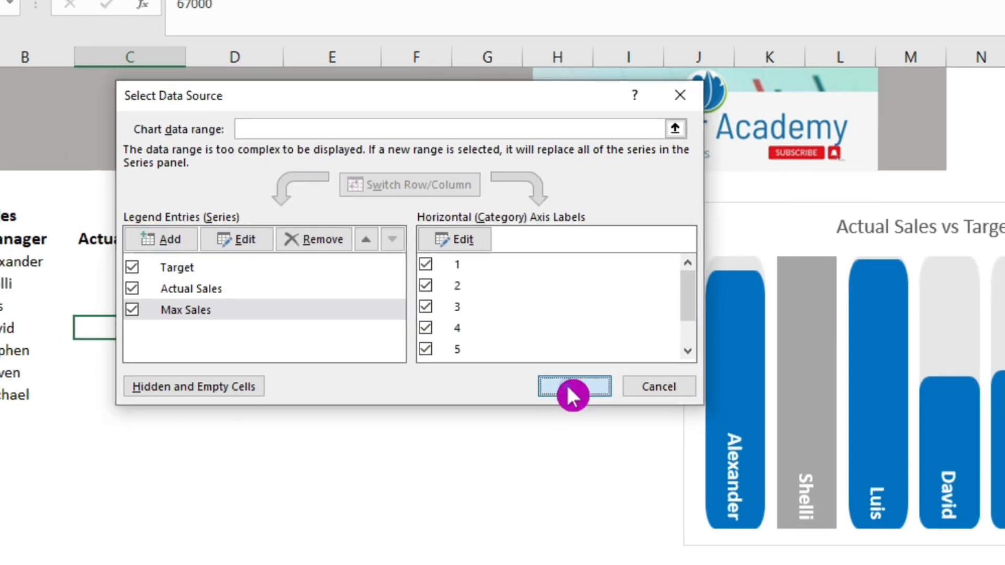
left_click(569, 475)
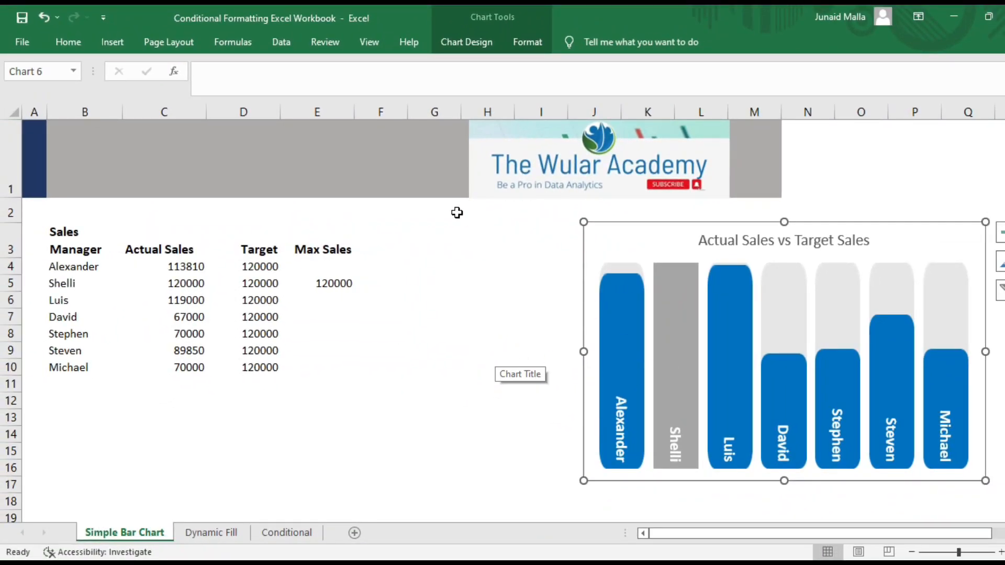
Draw an upright rounded rectangle beside the Max Sales column, spanning about rows 5 to 10 across columns F and G.
left_click(113, 42)
left_click(225, 65)
left_click(282, 99)
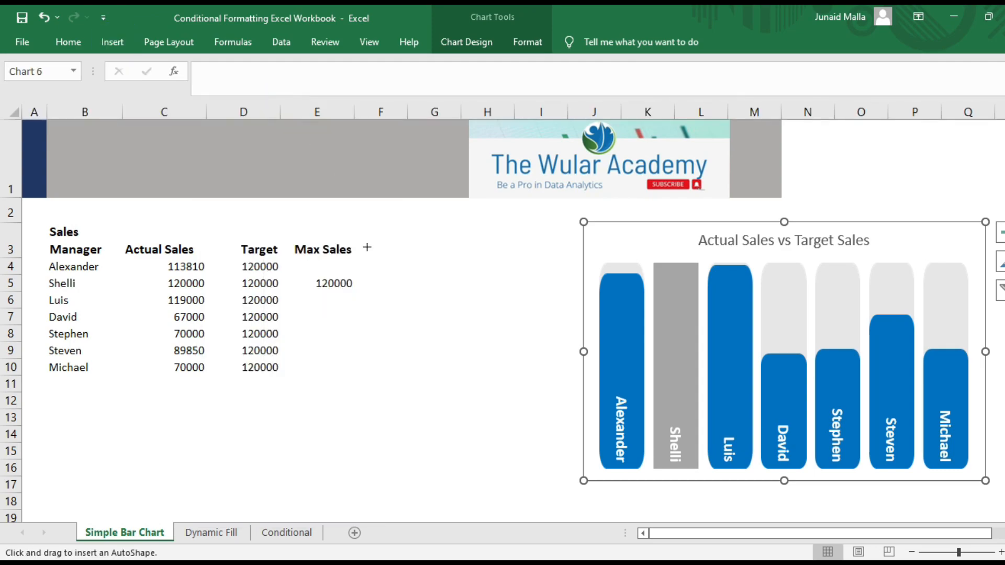
left_click_drag(383, 279, 437, 369)
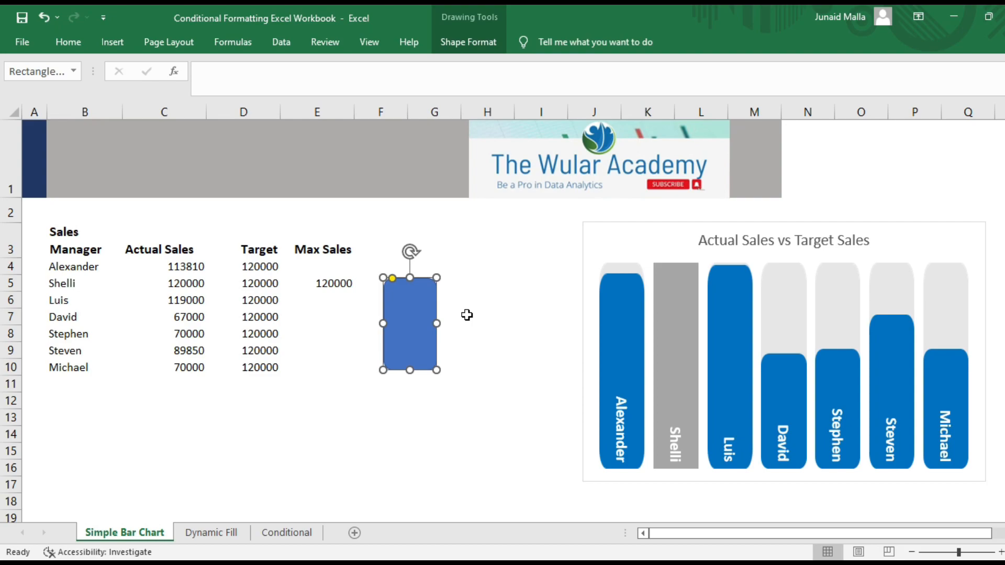
Give the rounded rectangle a solid green fill and no outline.
key("ctrl+1")
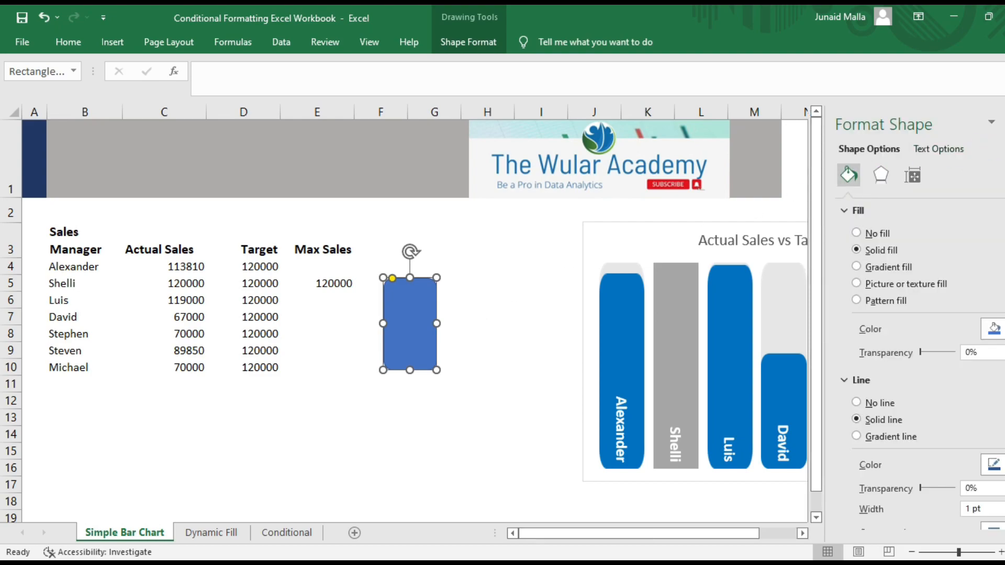
left_click(994, 329)
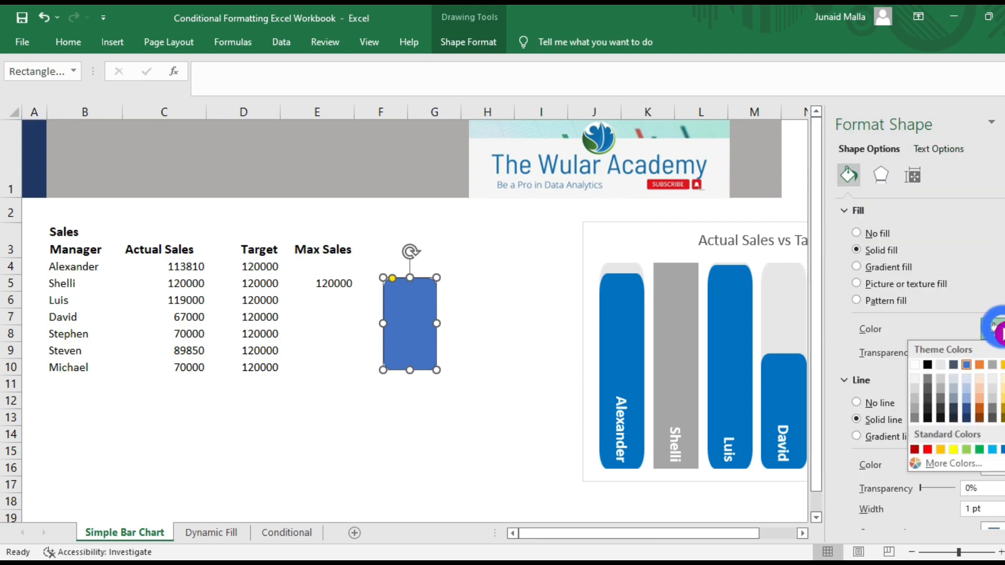
left_click(979, 450)
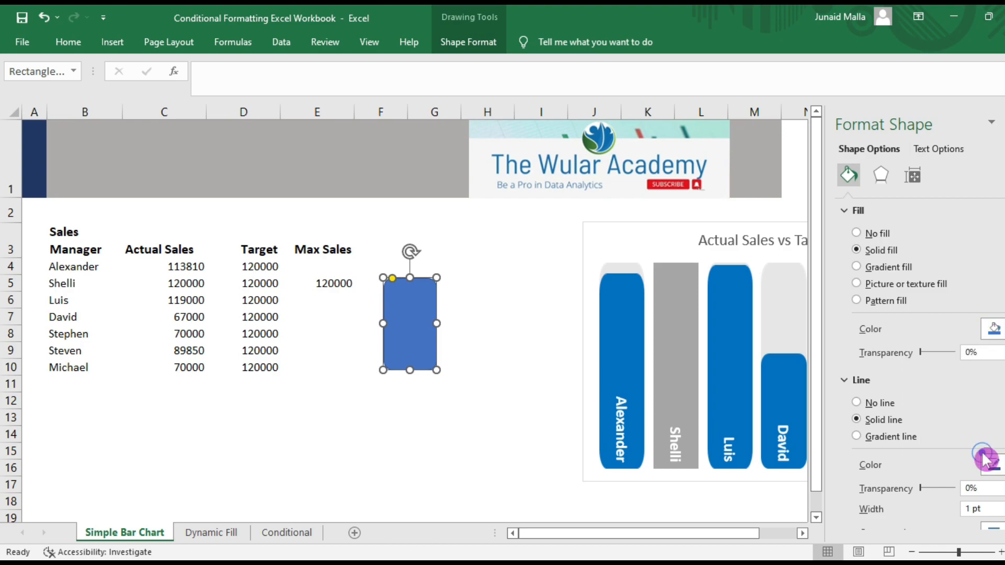
left_click(879, 403)
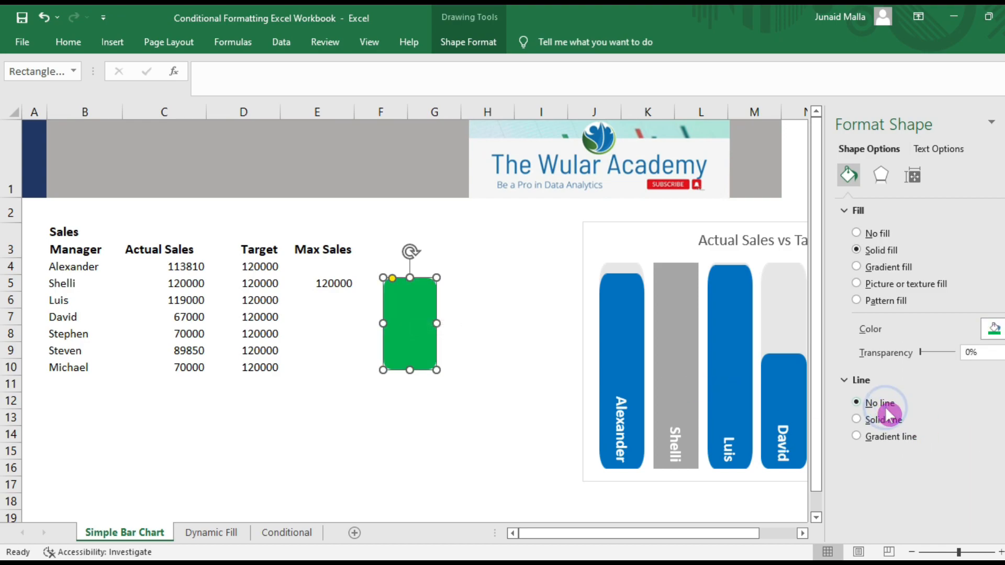
Copy the green rounded rectangle and paste it onto the chart's Max Sales series as its column shape.
right_click(414, 324)
left_click(448, 276)
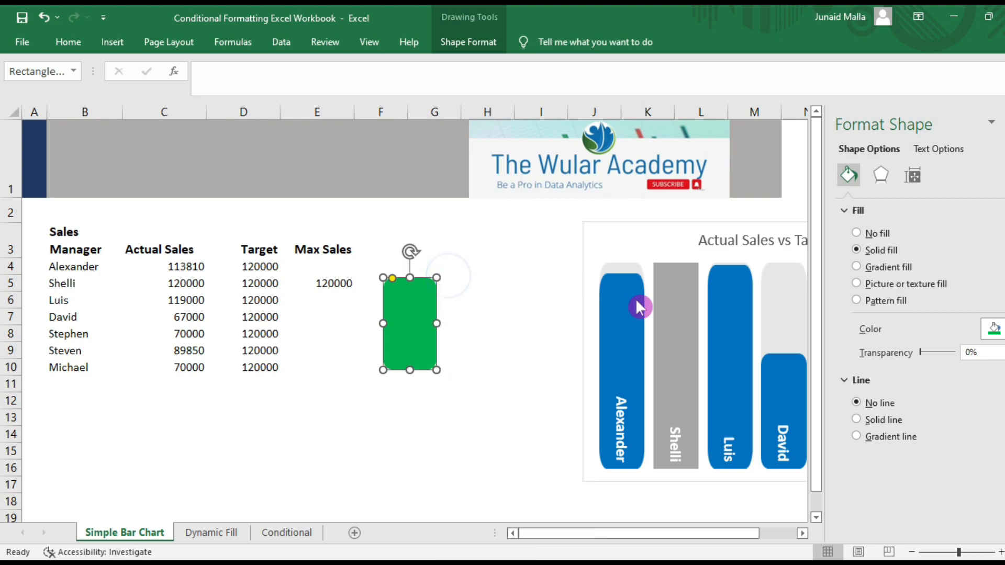
left_click(662, 317)
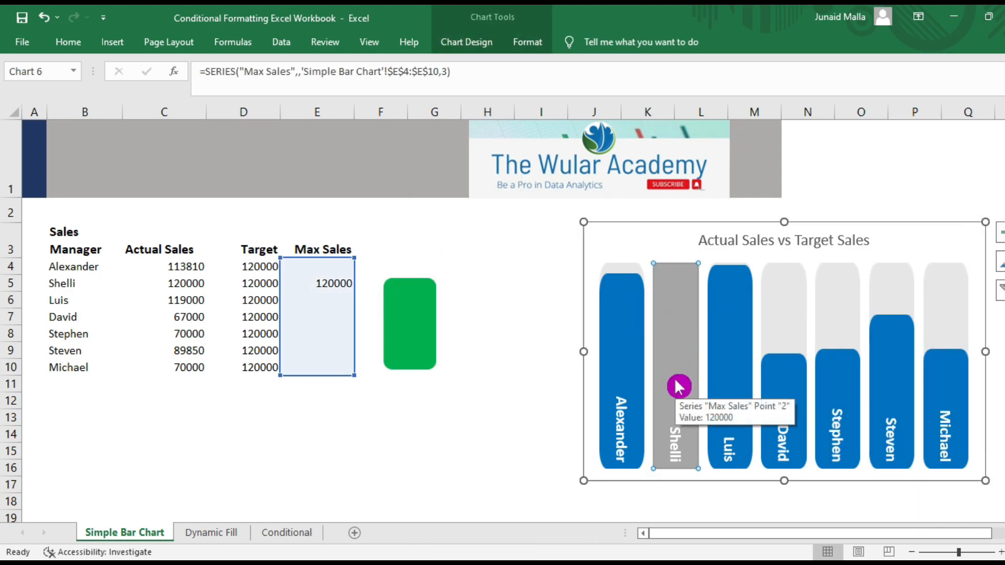
key("ctrl+v")
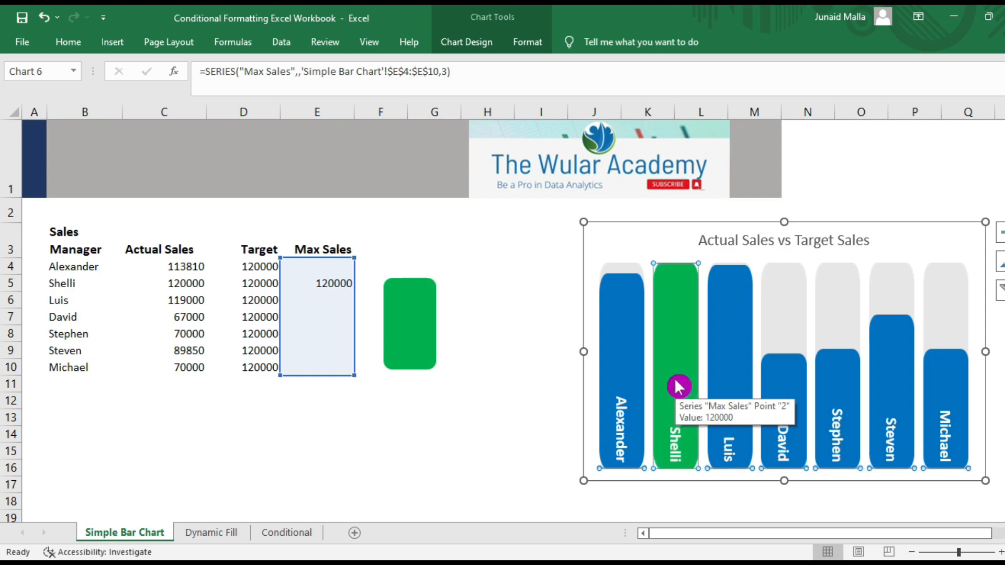
Change the Actual Sales values to 90000 in cell C5 and 80000 in cell C6.
left_click(186, 284)
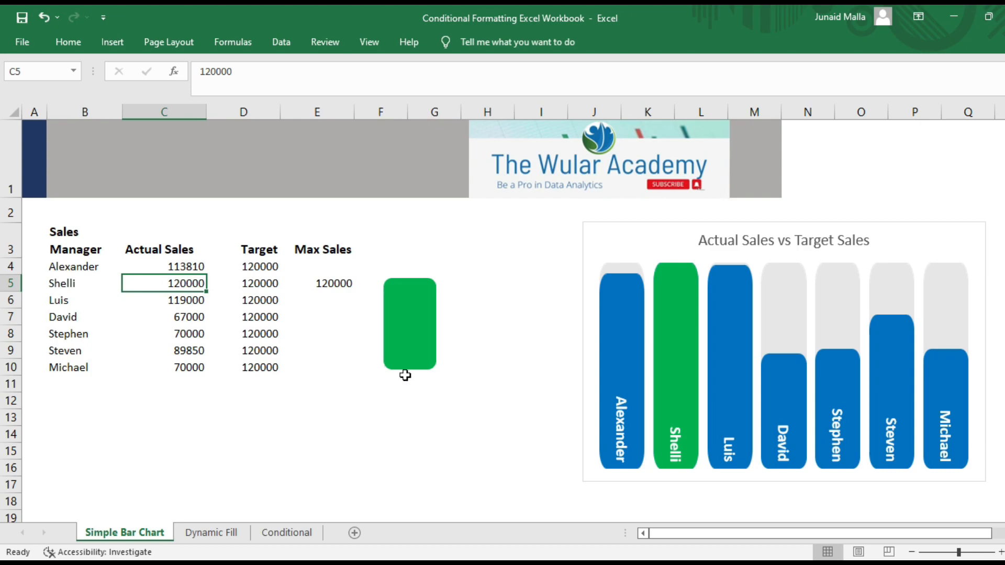
type("90000")
key("Return")
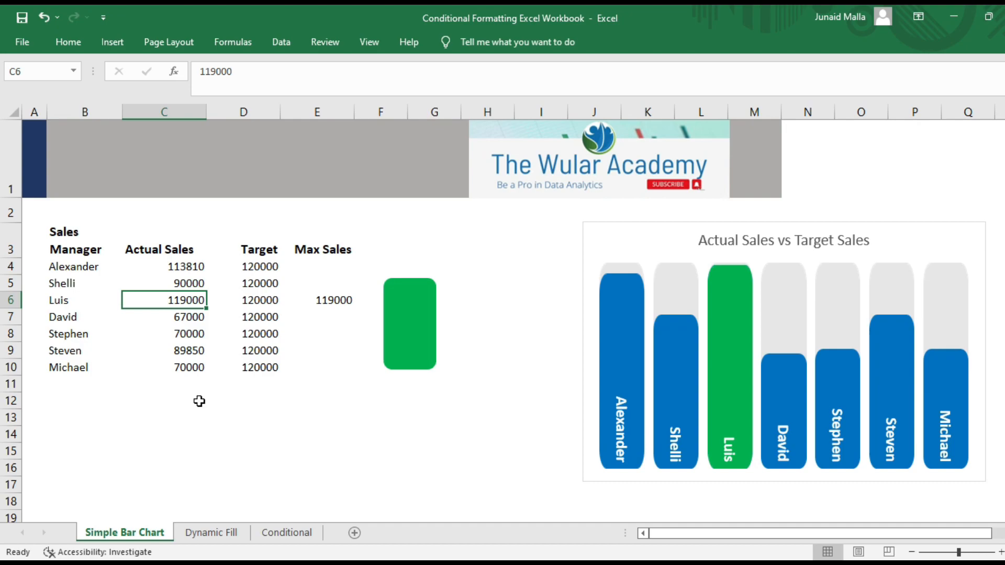
type("80000")
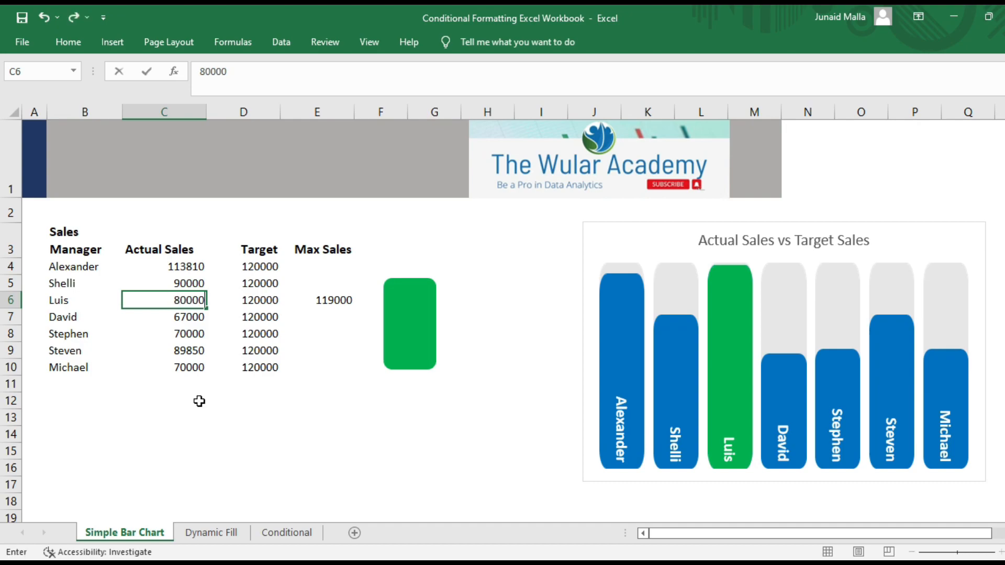
key("Return")
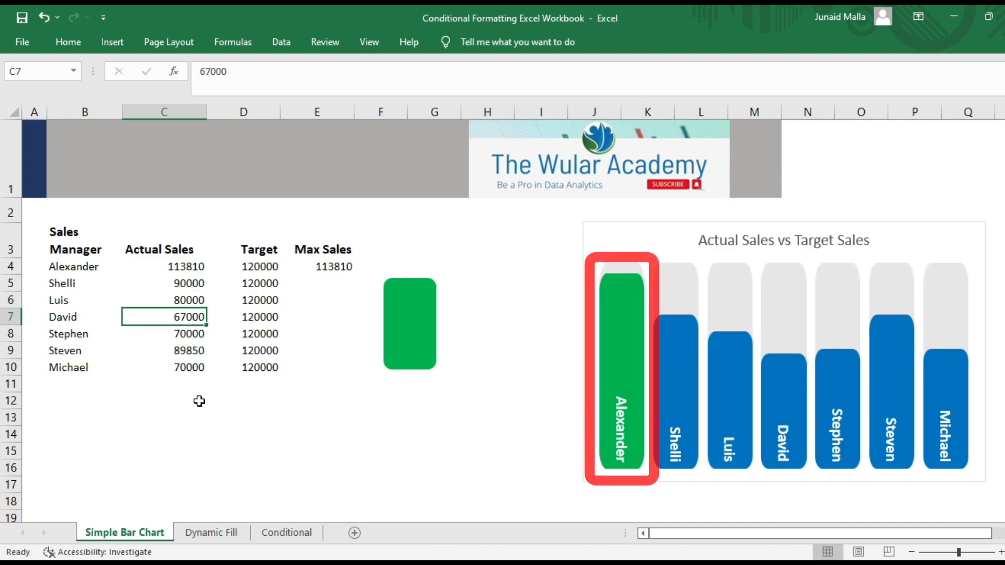